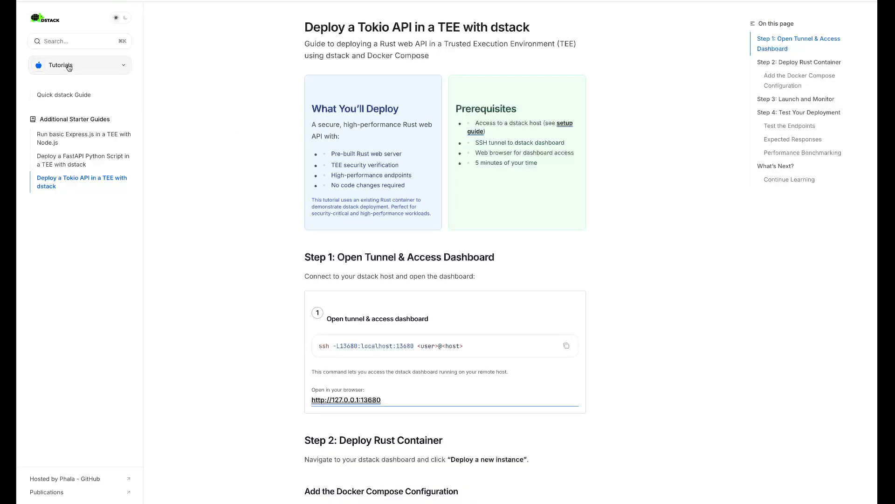
Step: Open the Getting Started Now Jupyter Notebook quick start in the dstack docs
left_click(69, 66)
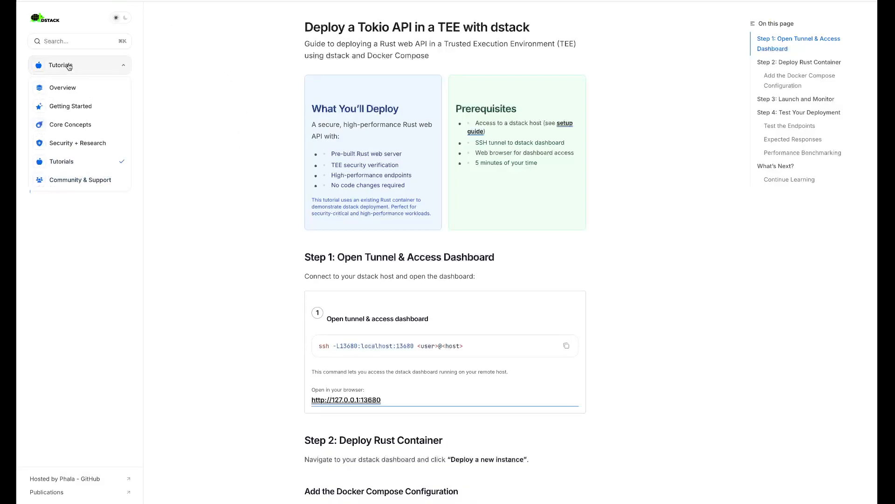
left_click(74, 106)
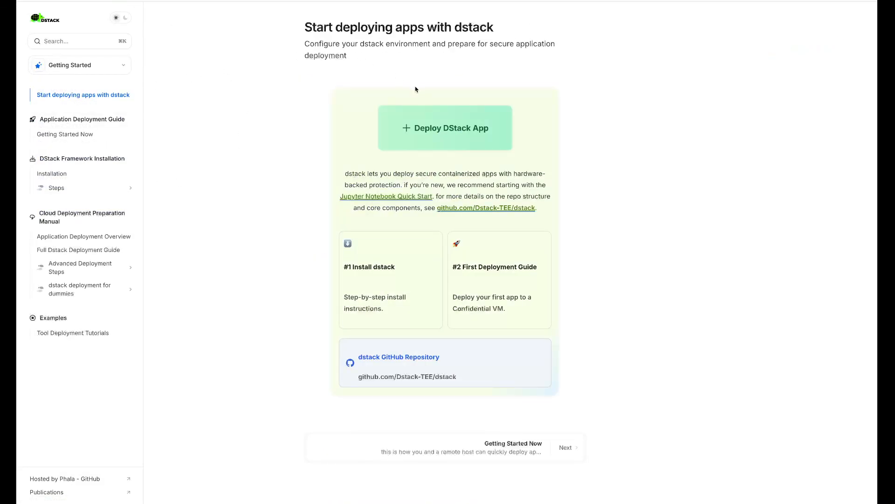
left_click(386, 195)
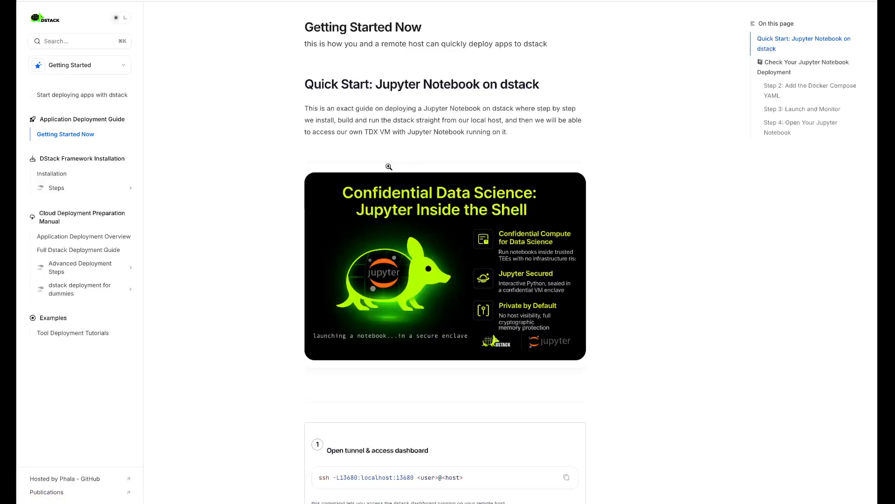
Step: Scroll the quick start down to the Step 2 Docker Compose YAML for Jupyter
scroll(389, 166, "down", 3)
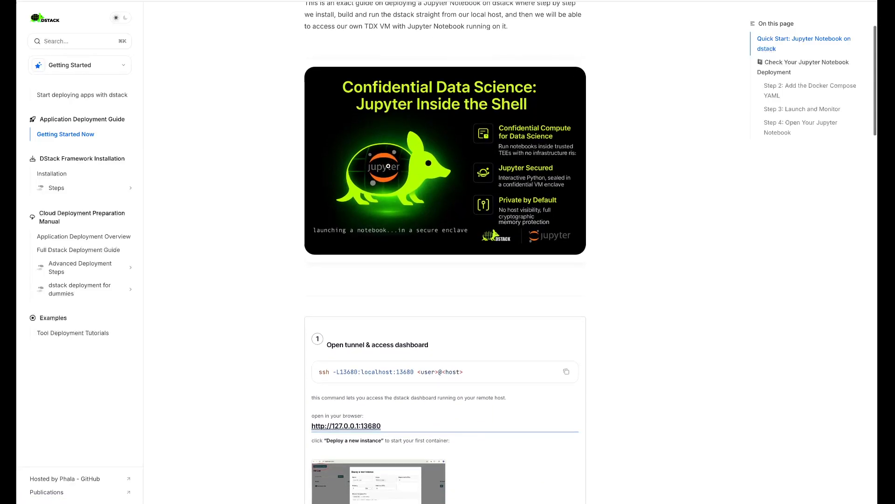
scroll(388, 166, "down", 2)
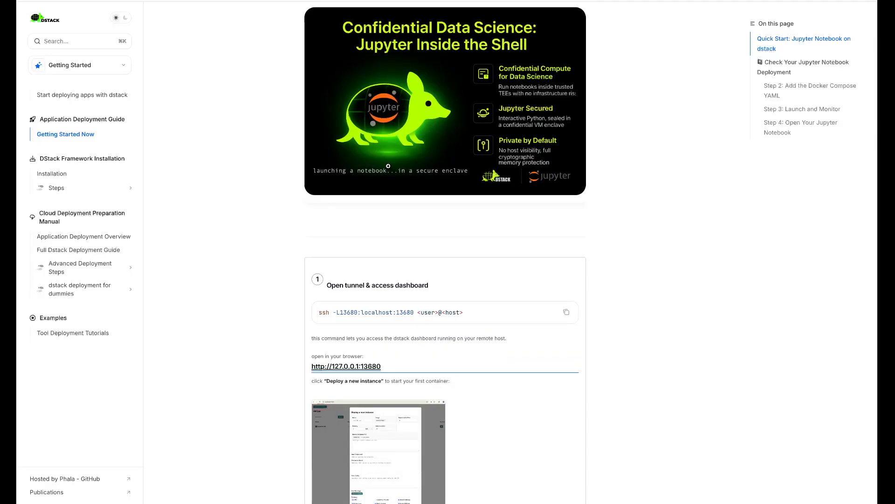
scroll(430, 222, "down", 7)
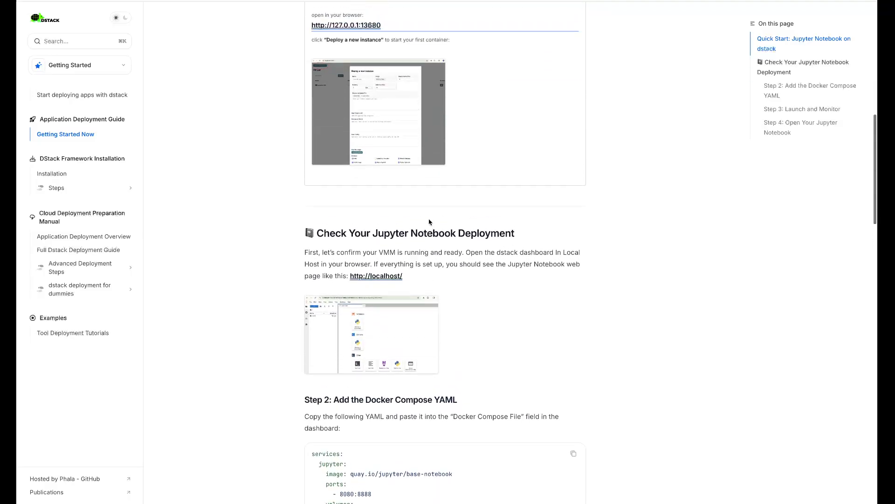
scroll(160, 54, "up", 2)
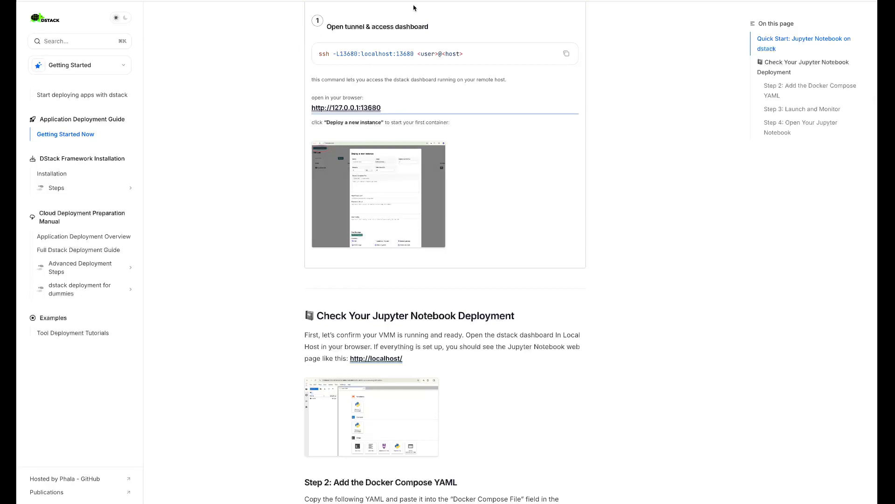
scroll(414, 8, "down", 5)
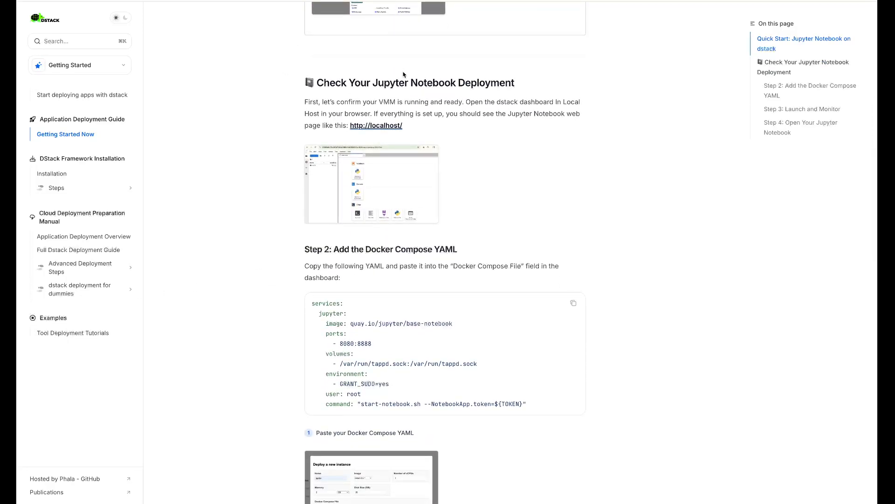
scroll(420, 74, "down", 2)
scroll(434, 73, "up", 1)
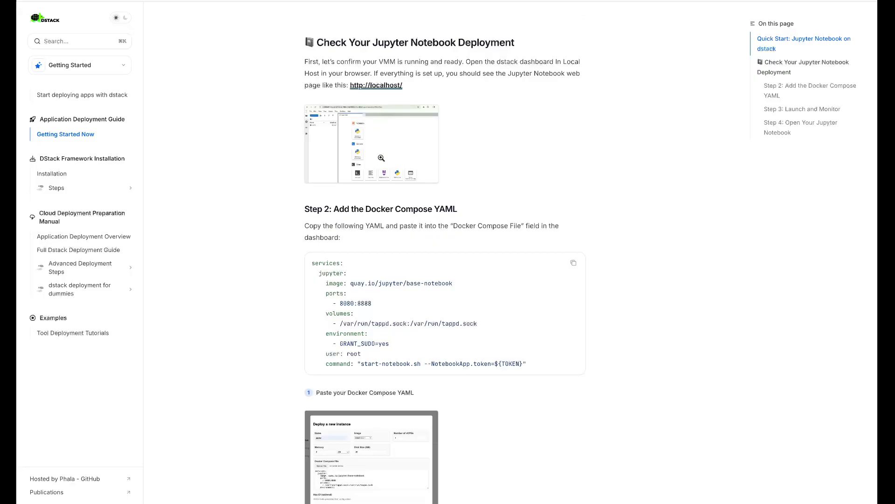
scroll(379, 145, "down", 2)
scroll(513, 196, "up", 1)
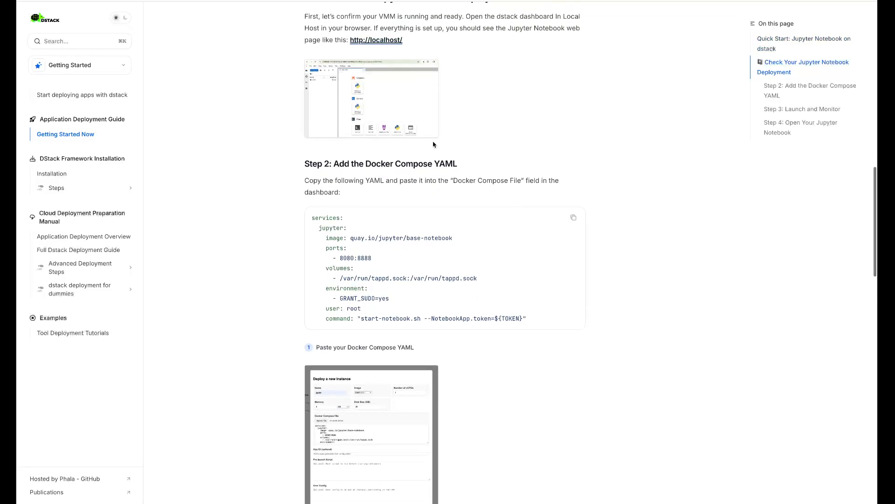
scroll(408, 103, "up", 1)
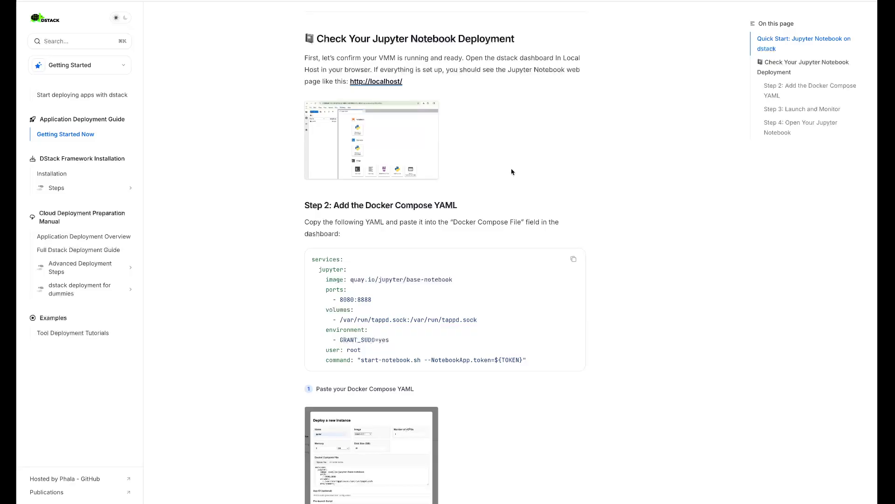
scroll(510, 170, "down", 2)
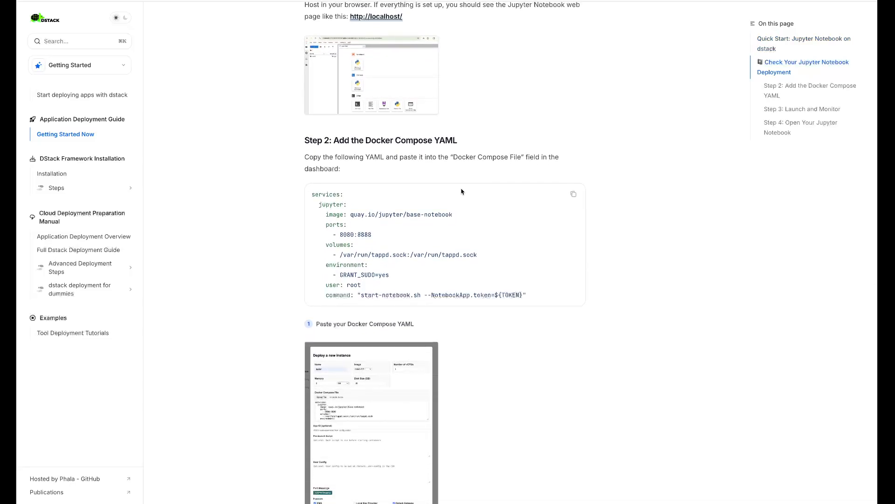
scroll(423, 212, "down", 1)
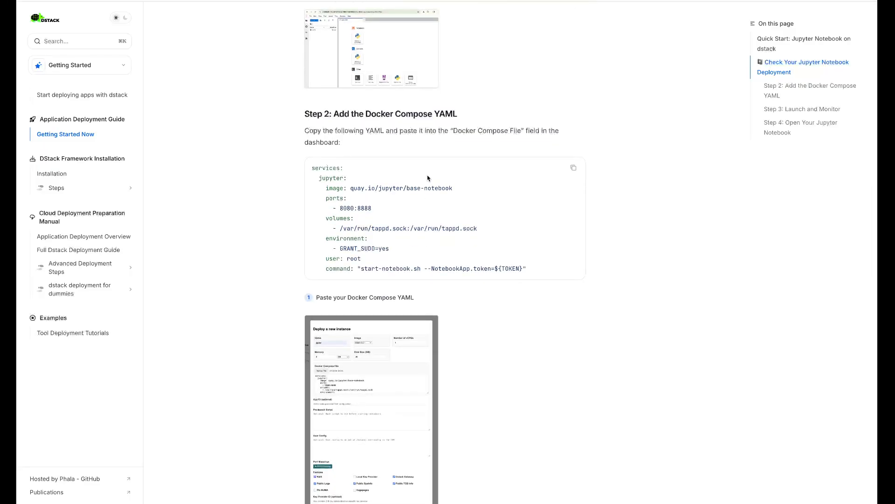
Step: Copy the Step 2 Jupyter compose YAML and read through Steps 3 and 4
left_click(573, 169)
scroll(393, 247, "down", 1)
scroll(390, 223, "down", 1)
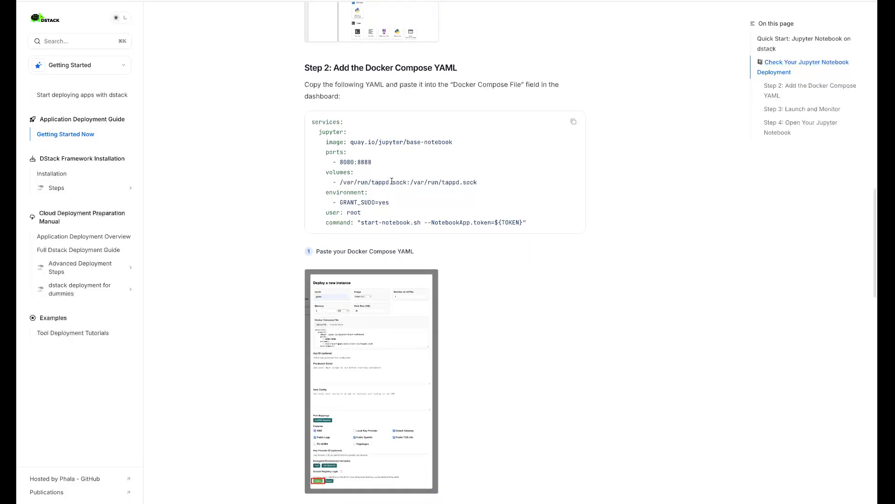
scroll(392, 190, "down", 1)
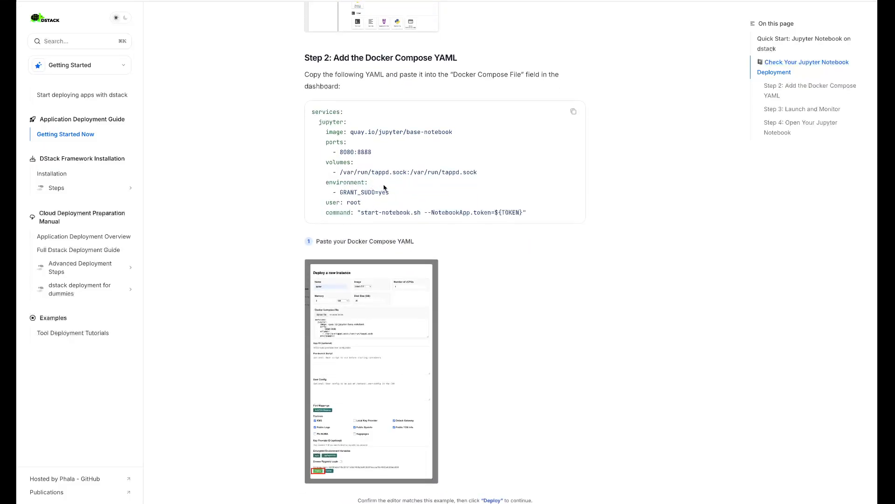
scroll(386, 177, "down", 2)
scroll(389, 161, "down", 3)
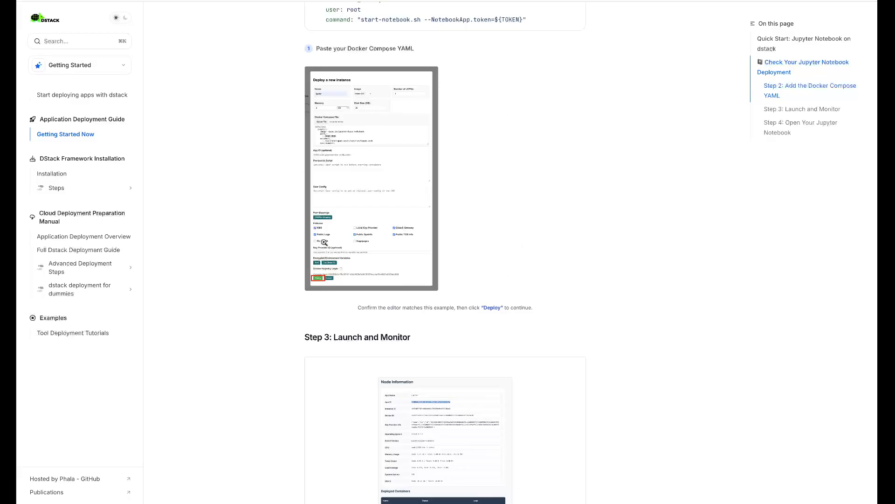
scroll(386, 243, "down", 3)
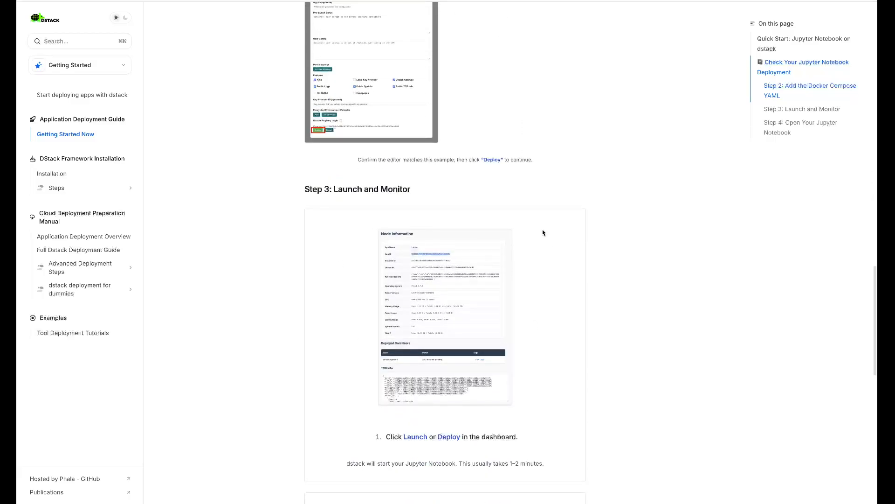
scroll(345, 309, "down", 9)
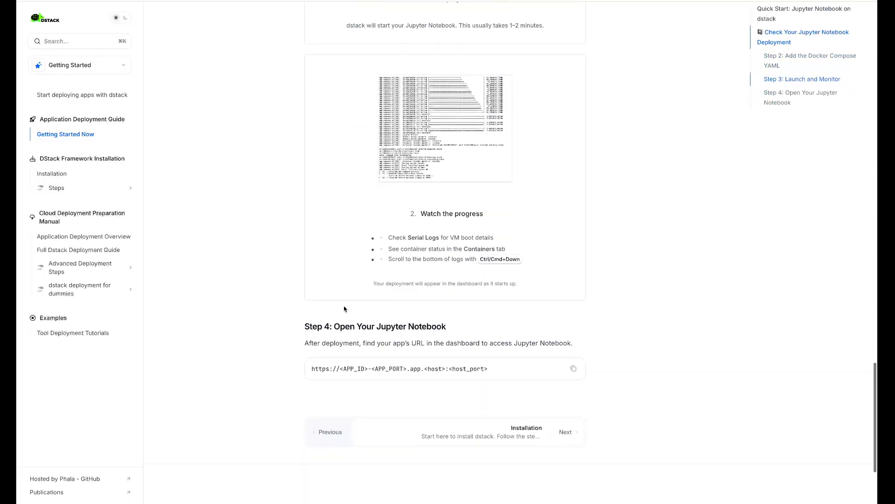
scroll(344, 277, "up", 9)
scroll(344, 277, "up", 7)
scroll(343, 277, "down", 1)
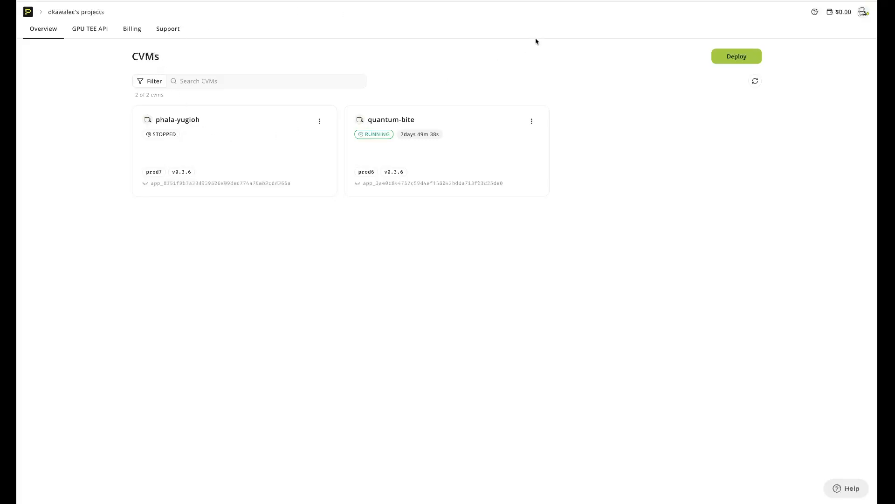
Step: Begin a docker-compose.yml CVM deployment and replace the sample compose.yml with the copied Jupyter YAML
left_click(728, 60)
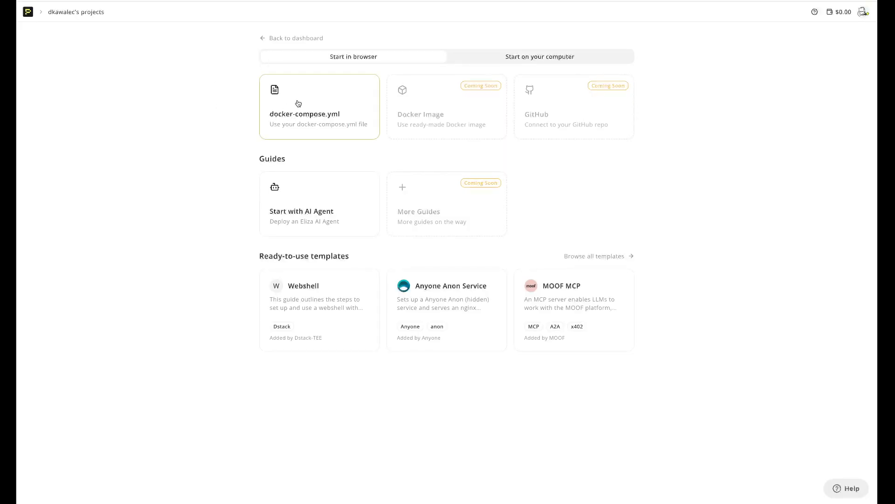
left_click(325, 118)
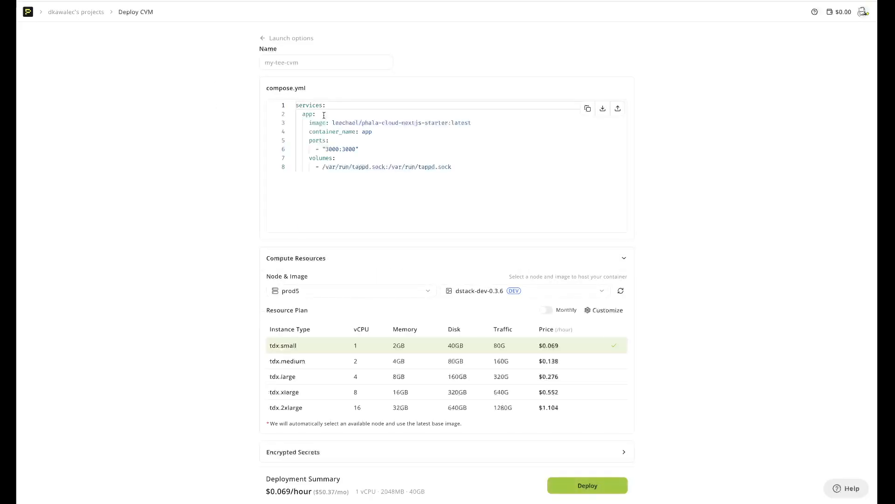
left_click_drag(480, 190, 244, 84)
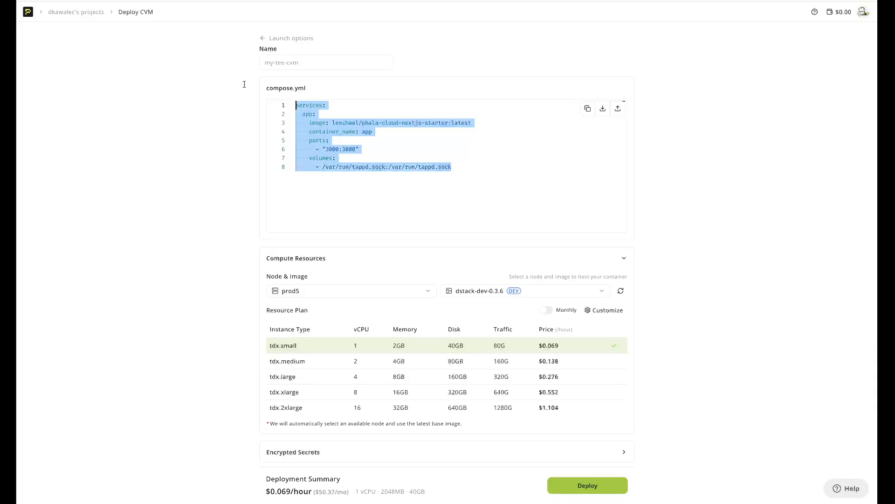
key("ctrl+v")
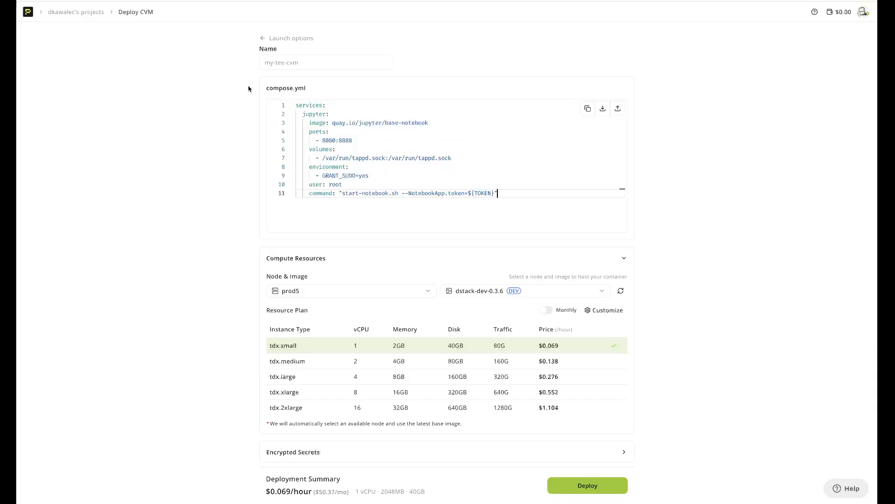
Step: Enter jupyter-notebook-IDE as the CVM's name
left_click(300, 64)
type("j")
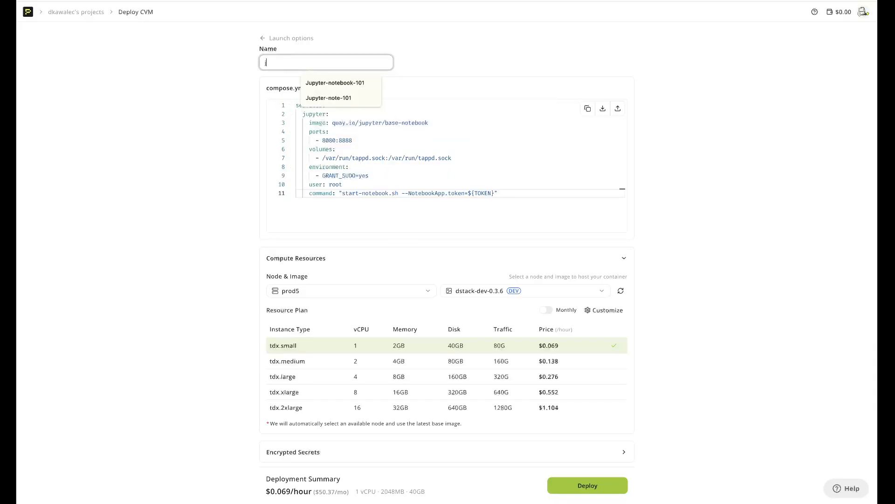
type("upyter-notebook")
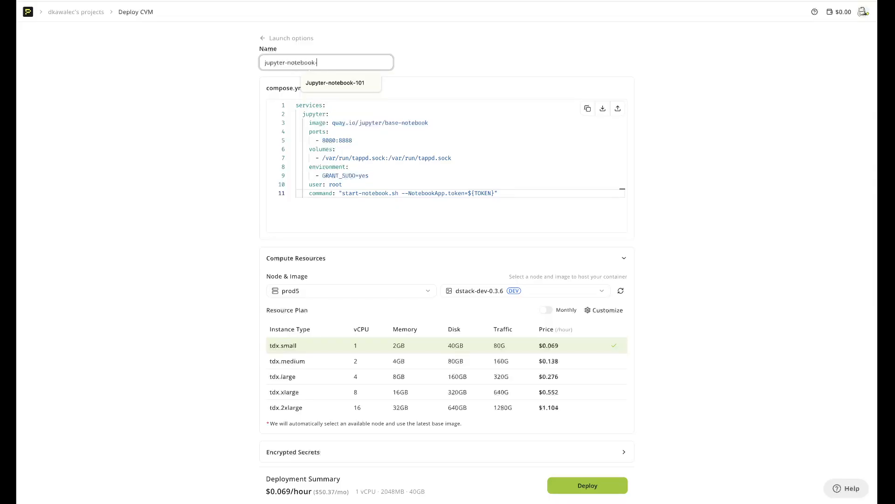
type("-IDE")
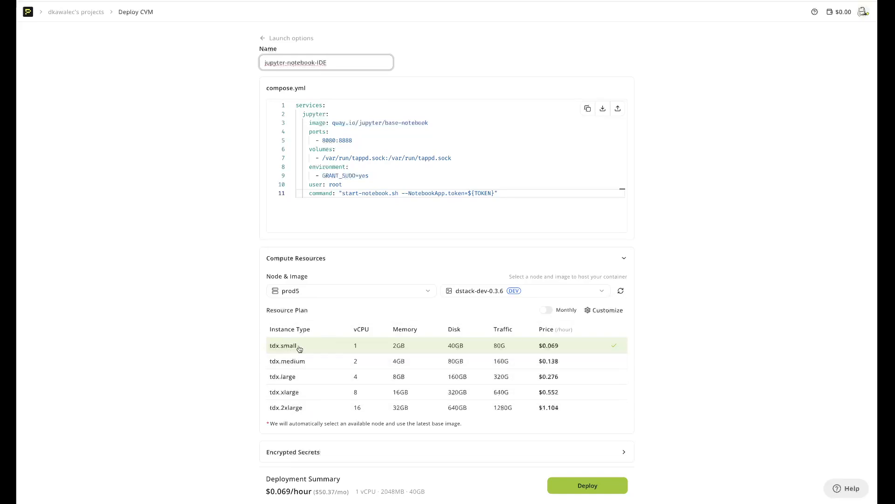
scroll(425, 323, "down", 1)
Step: Expand Encrypted Secrets and add a variable with the key SECRET
left_click(378, 421)
scroll(378, 420, "down", 3)
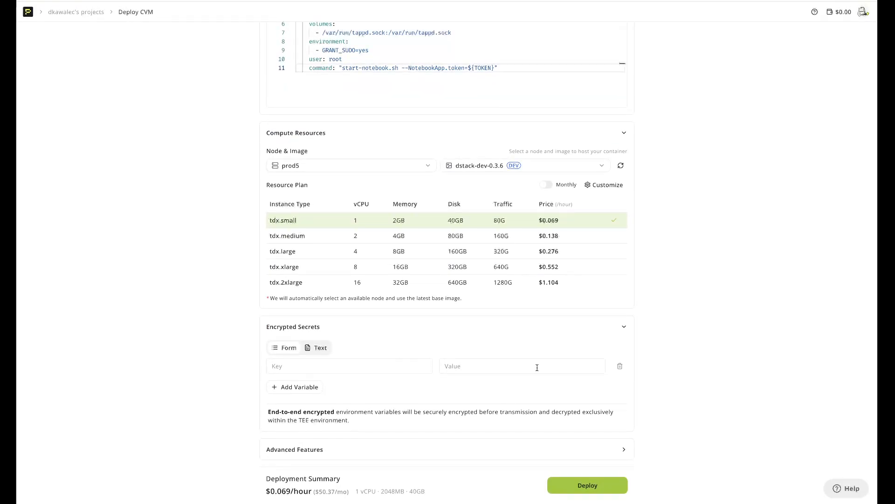
left_click(319, 364)
type("SCERET")
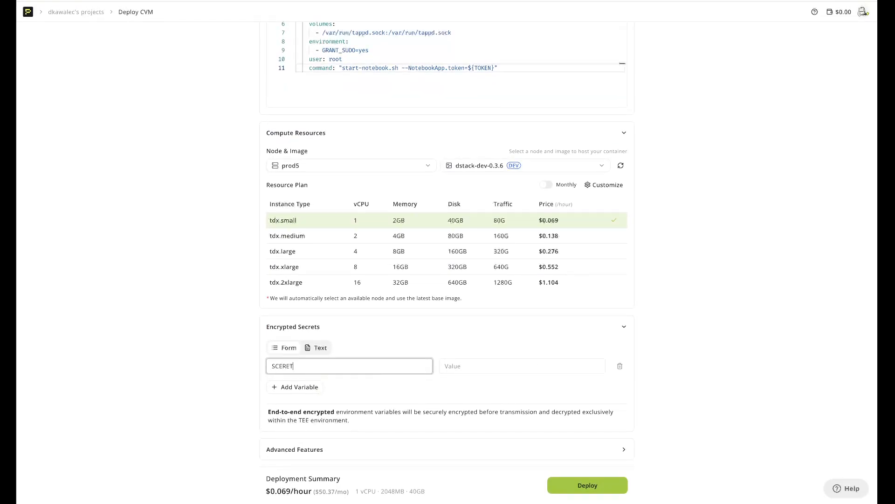
key("BackSpace")
key("BackSpace")
key("BackSpace")
key("BackSpace")
type("ECRET")
Step: Leave the SECRET value empty and collapse the Encrypted Secrets section
left_click(487, 366)
type("0x1234")
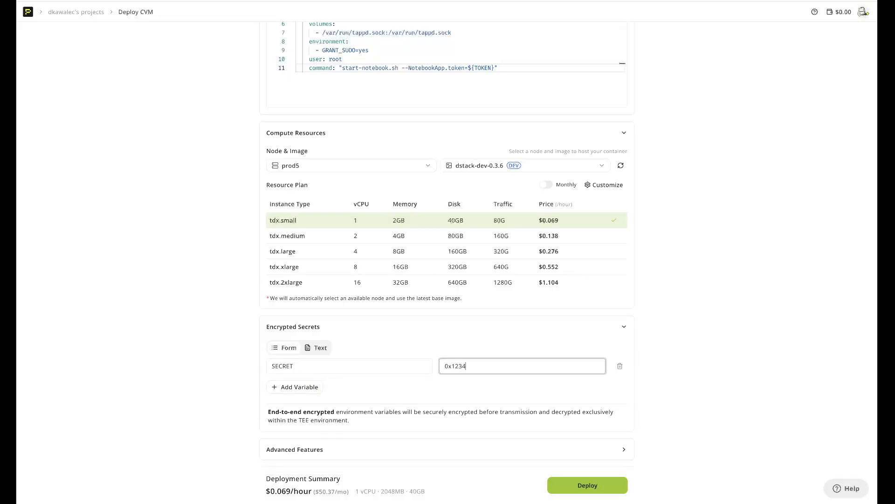
left_click(471, 351)
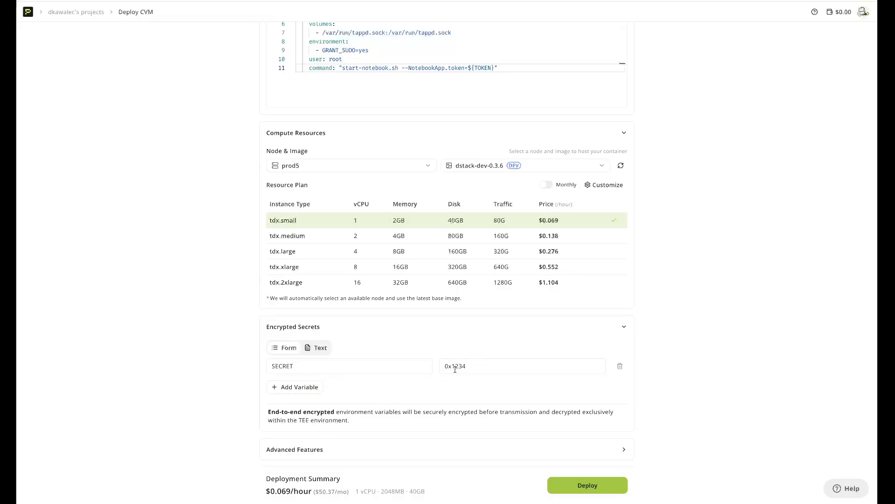
left_click_drag(475, 365, 425, 365)
type("password")
left_click_drag(480, 365, 430, 364)
key("BackSpace")
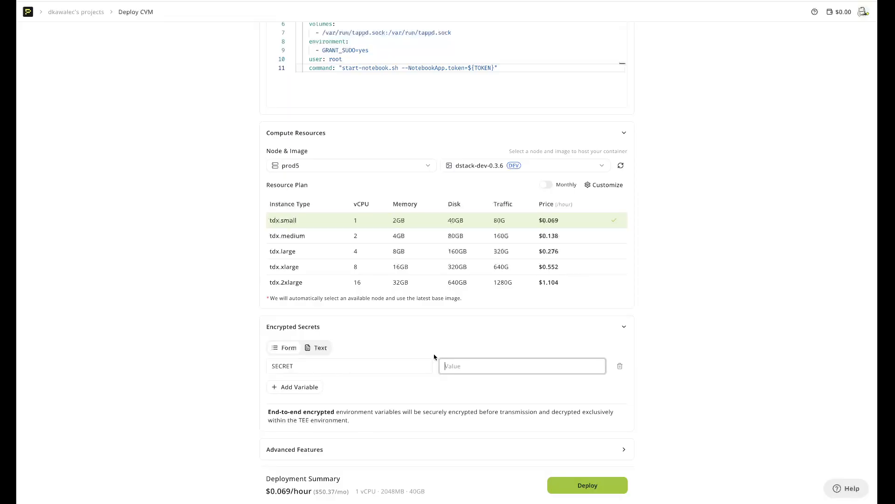
left_click(624, 327)
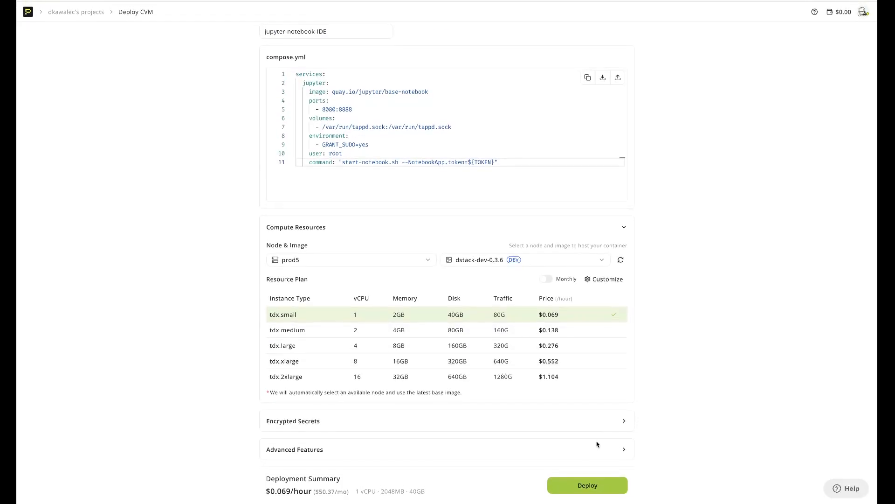
Step: Check that Transparent Proxy, KMS, Public System Info and Public Logs are on, with no private registry
left_click(622, 450)
scroll(620, 451, "down", 2)
scroll(287, 338, "down", 1)
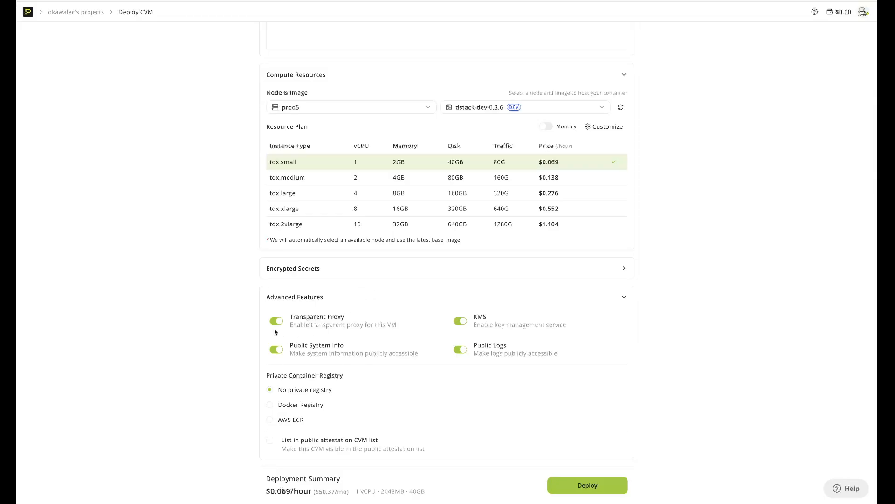
scroll(325, 318, "down", 1)
Step: Deploy the jupyter-notebook-IDE CVM and open its card's action menu
left_click(581, 489)
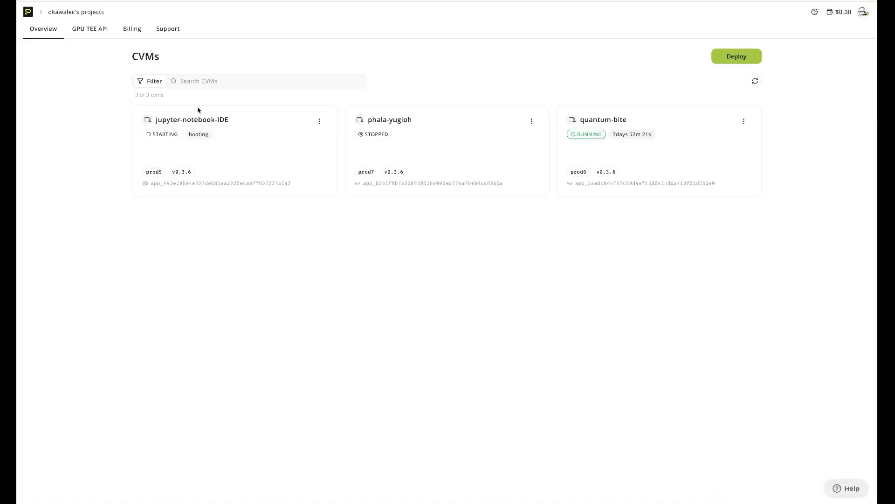
left_click(319, 121)
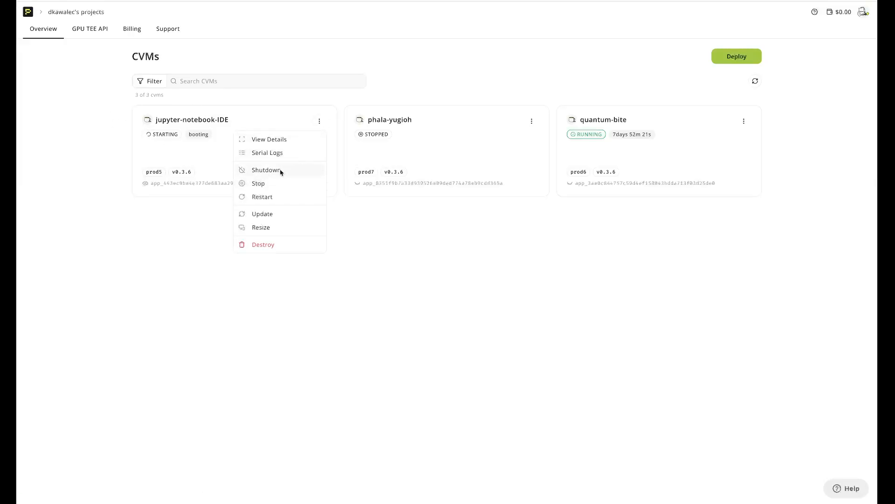
Step: Follow the CVM's serial logs until the tapp-jupyter-1 container starts
left_click(274, 154)
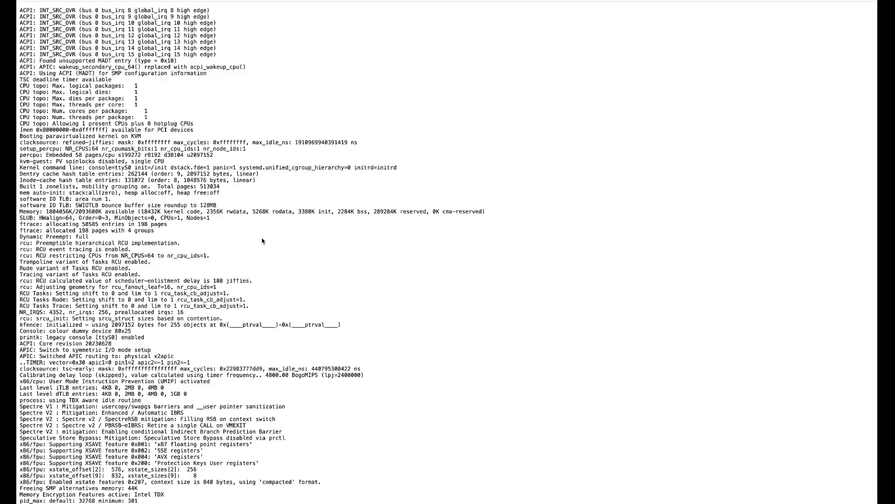
scroll(255, 264, "down", 20)
scroll(255, 263, "down", 20)
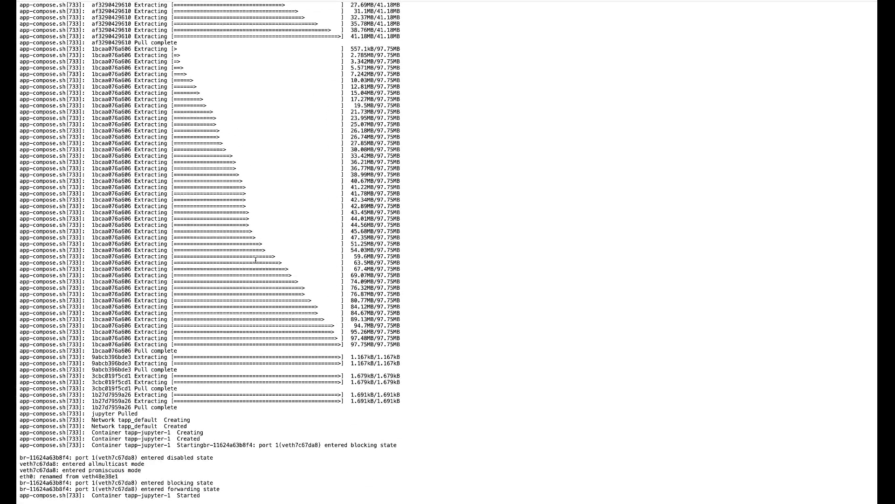
scroll(429, 160, "up", 20)
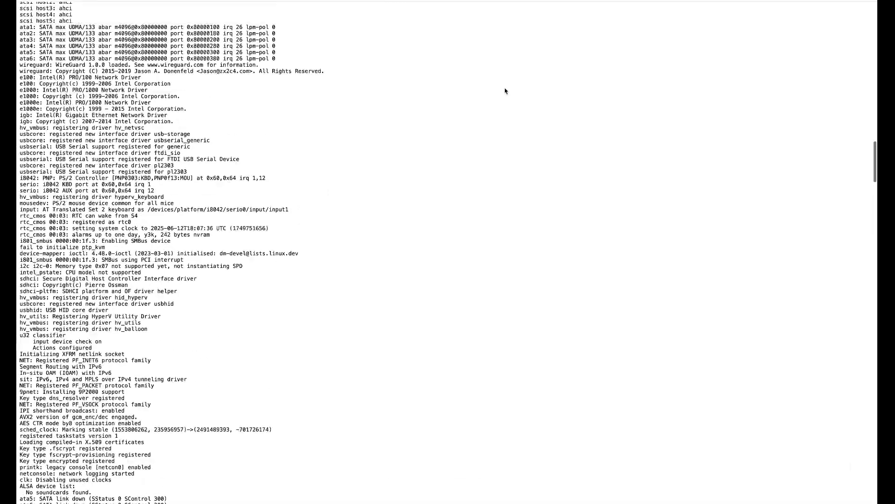
scroll(429, 160, "up", 10)
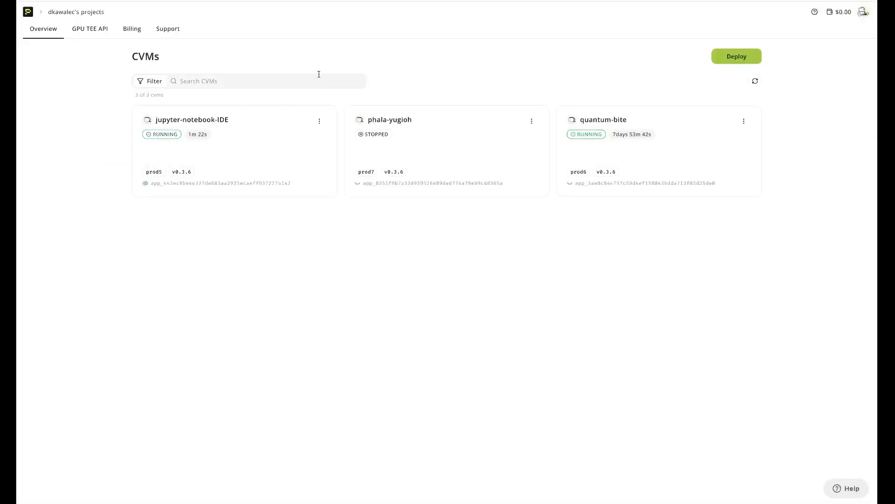
Step: Open the jupyter-notebook-IDE detail page and view its KMS Info and Logs tabs
left_click(215, 124)
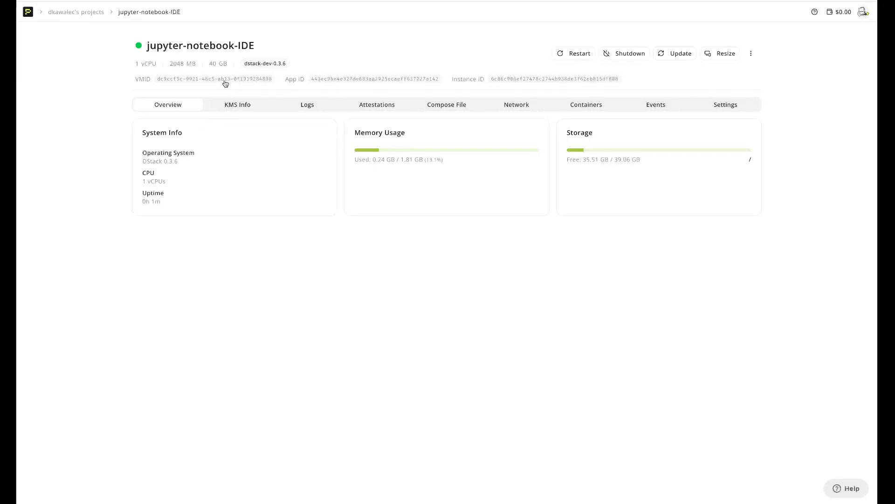
left_click(258, 105)
left_click(308, 105)
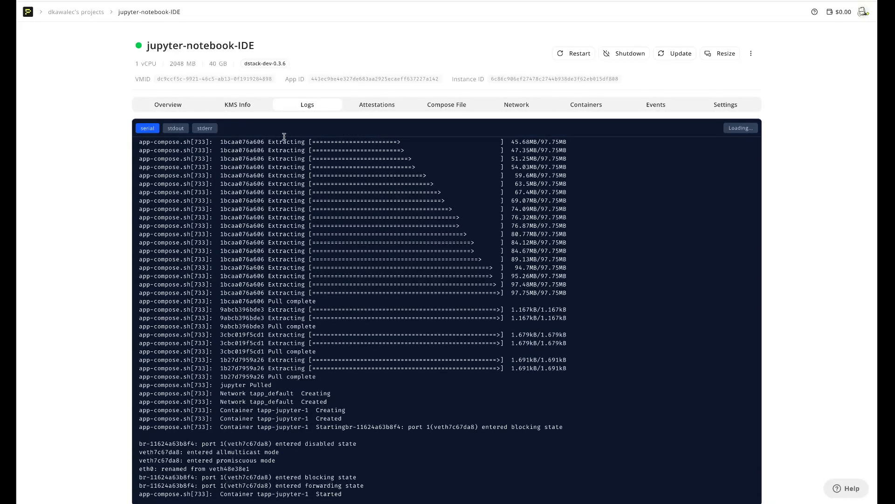
Step: Review the TCB hashes and certificate chain under Attestations, then show the Compose File
left_click(381, 104)
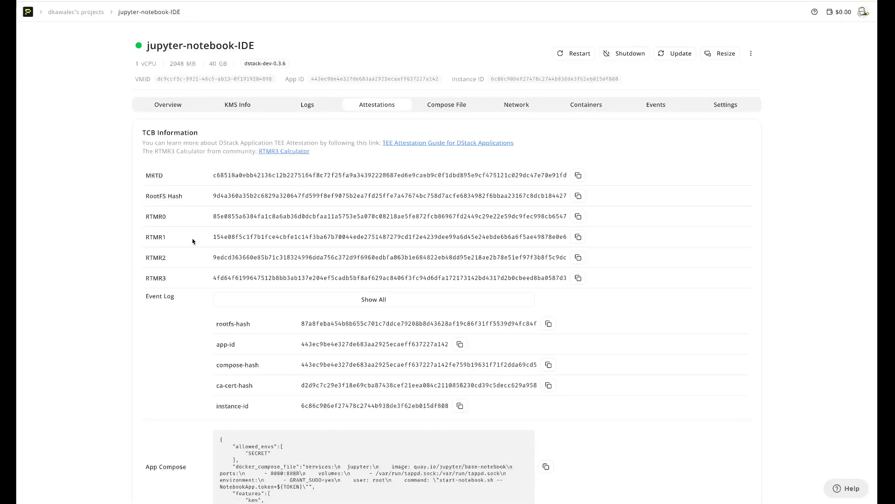
scroll(158, 279, "down", 9)
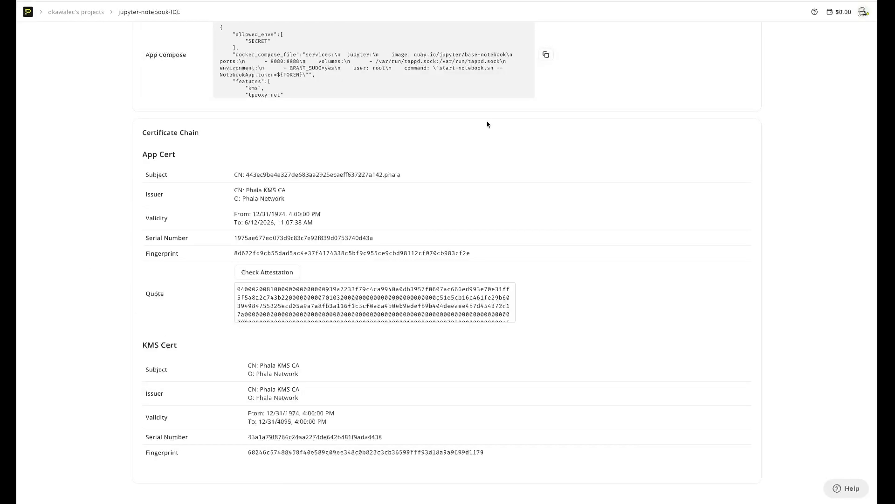
scroll(487, 124, "up", 9)
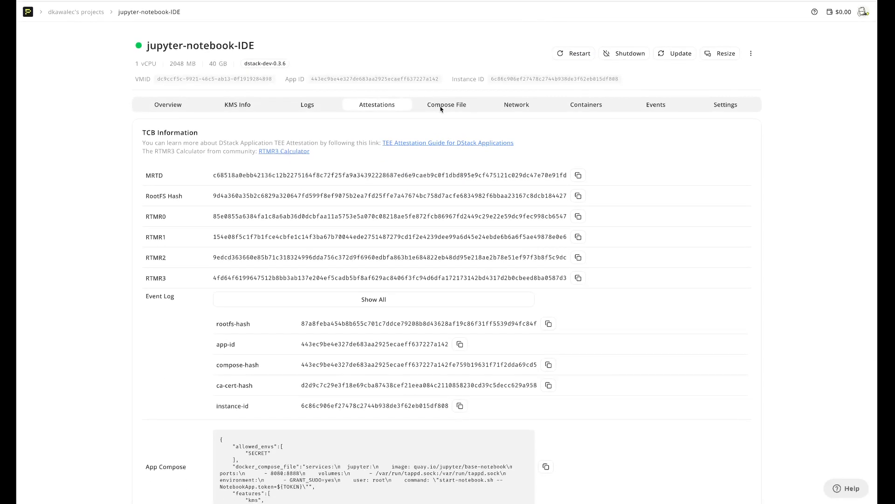
scroll(290, 205, "down", 9)
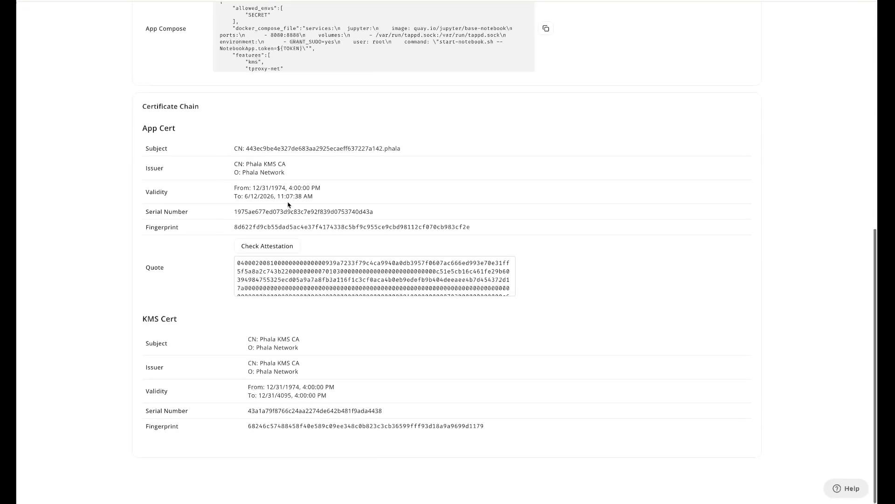
scroll(222, 172, "up", 9)
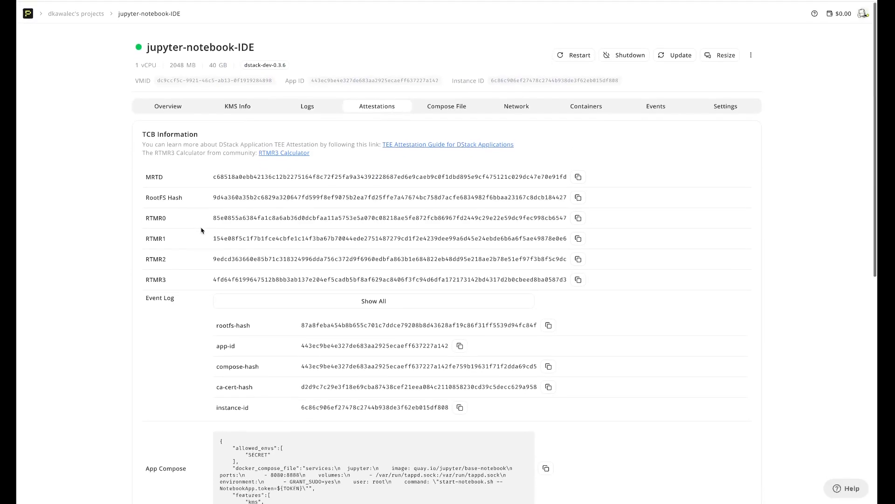
left_click(438, 106)
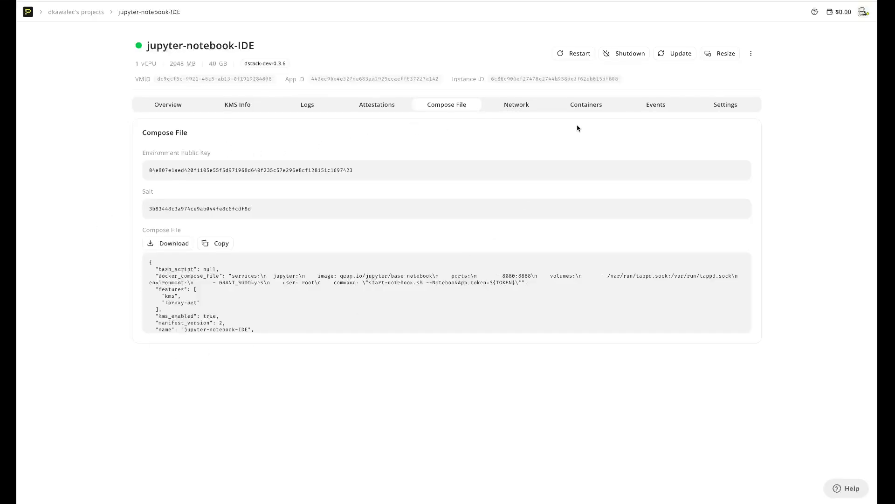
Step: Check the CVM's Network tab and open Endpoint #1 in a new tab to reach JupyterLab
left_click(517, 109)
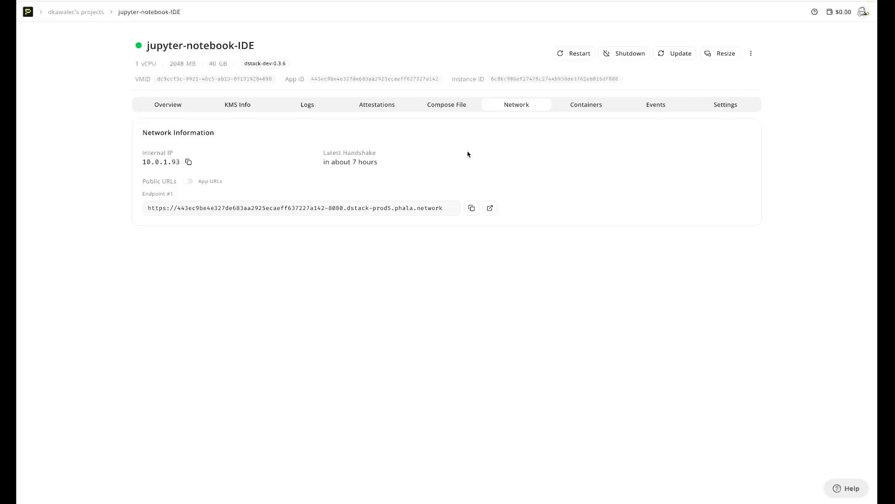
left_click(490, 209)
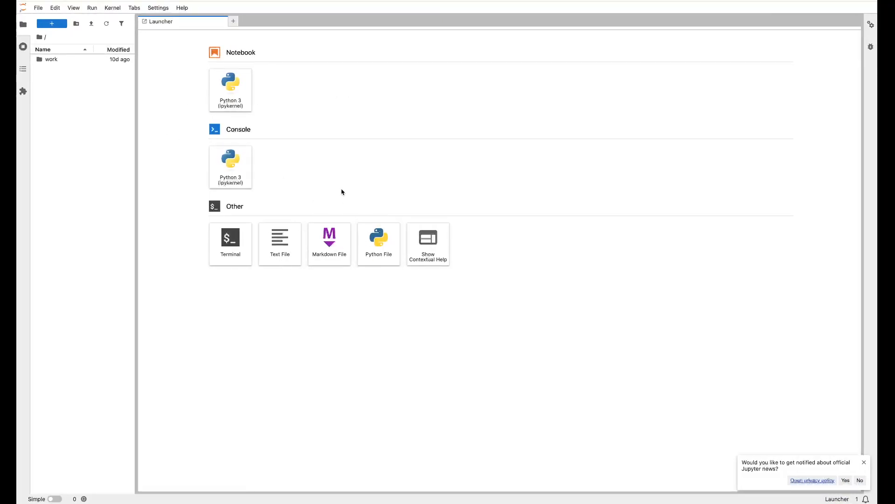
Step: Create a new Python 3 notebook and paste the Chrisp v2 prime-prediction script into its cell
left_click(235, 93)
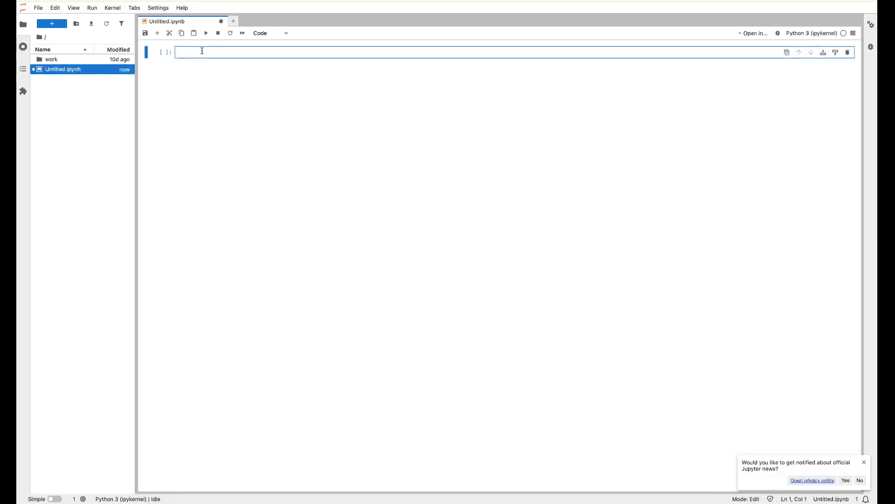
key("ctrl+v")
left_click(231, 80)
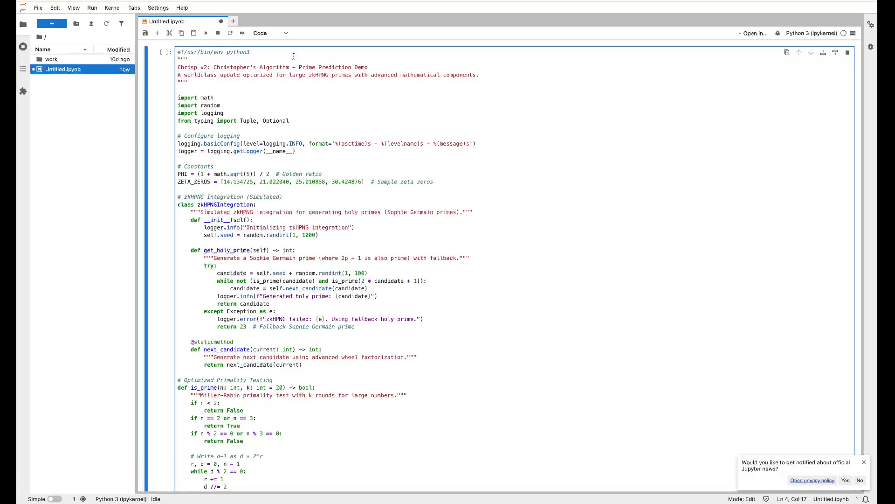
scroll(375, 173, "down", 3)
Step: Save the notebook under the name prime-selector.ipynb
key("ctrl+s")
key("BackSpace")
type("prim")
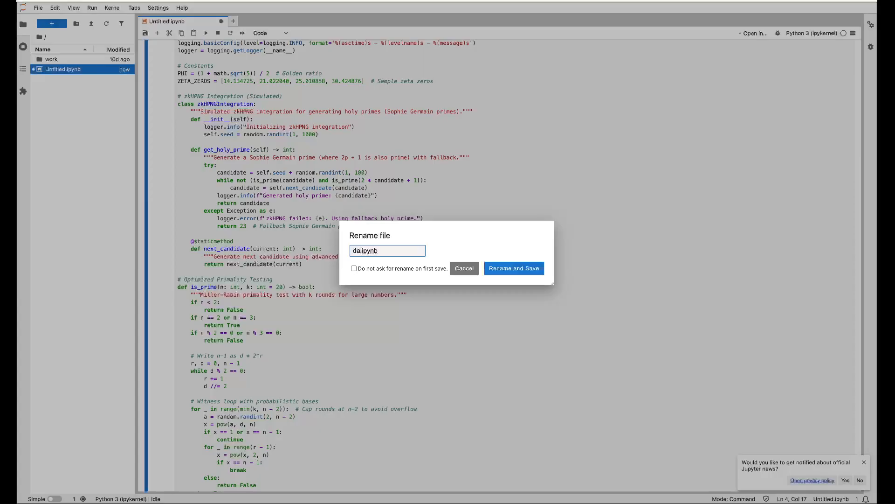
type("e-selector")
left_click(518, 269)
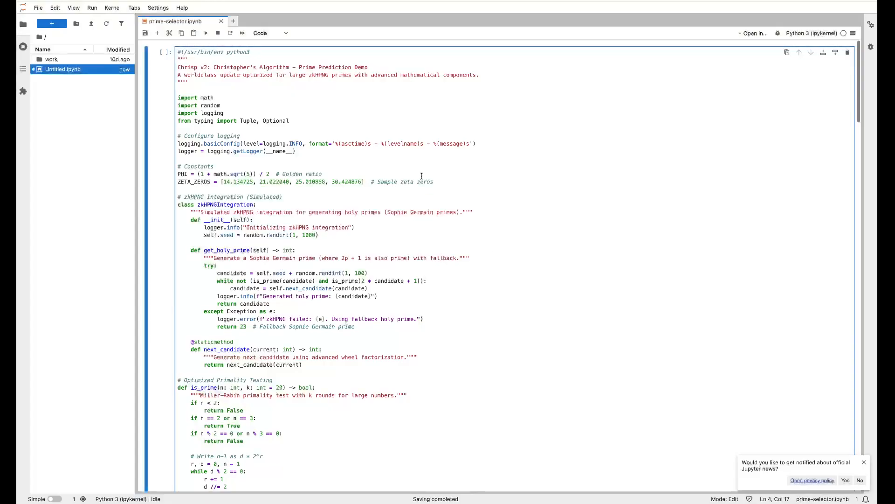
left_click(388, 137)
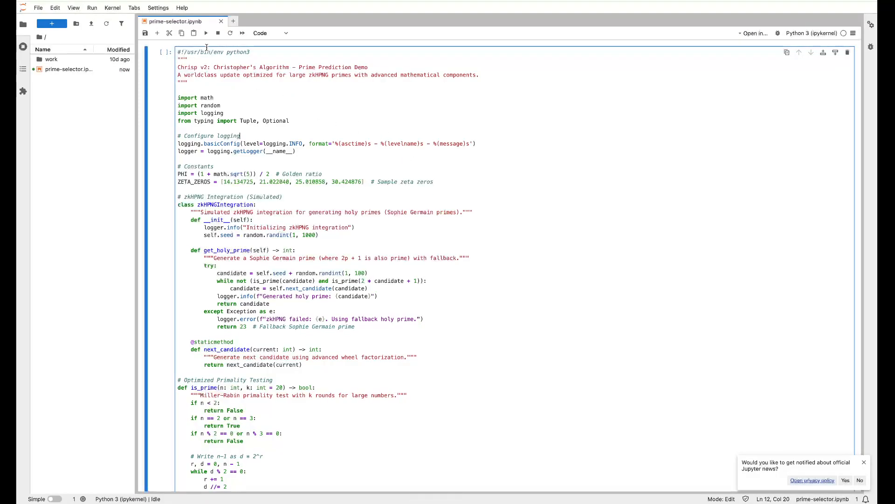
Step: Run the cell with input 173, getting Predicted Next Prime: 179 and proof scores totalling 0.2072
left_click(204, 34)
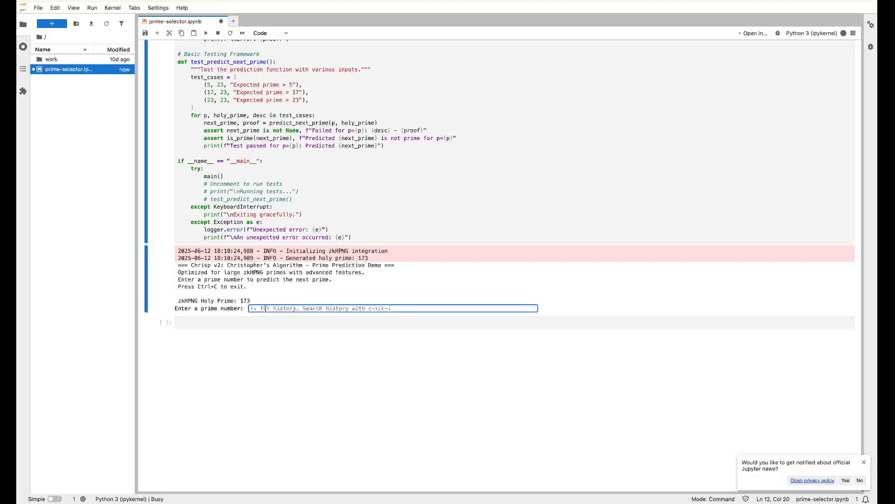
type("17")
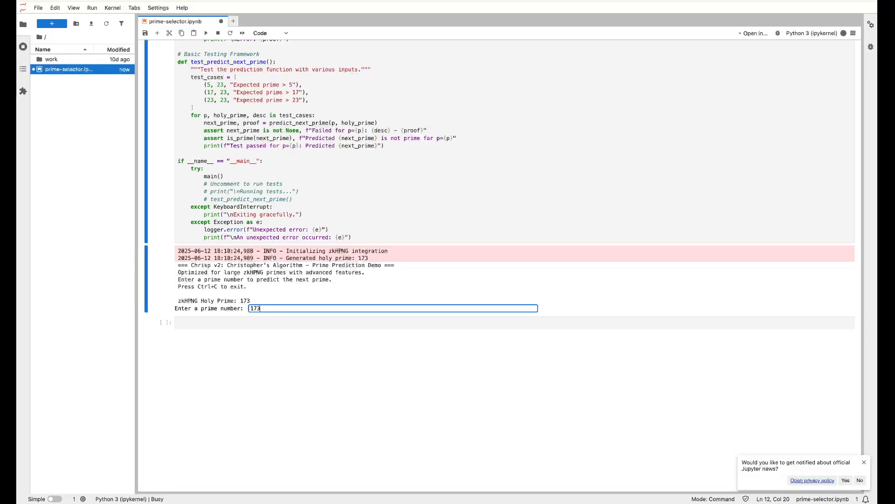
type("3")
key("Return")
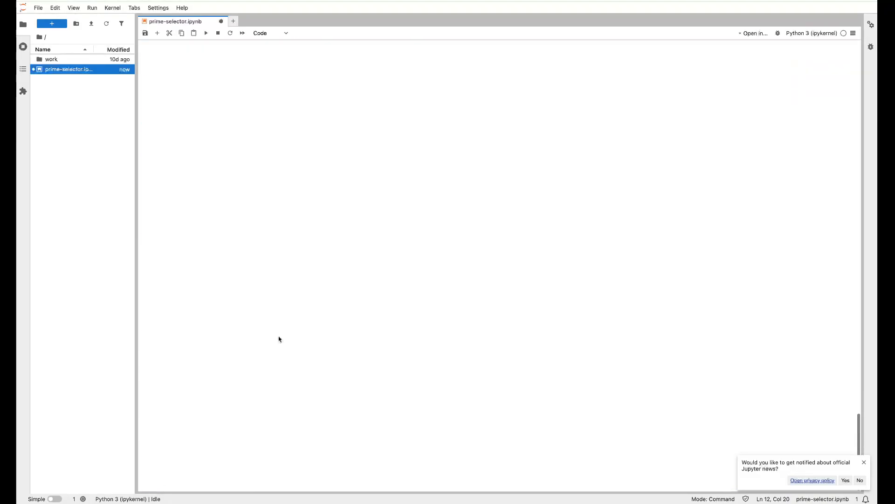
left_click_drag(255, 147, 181, 149)
left_click(290, 163)
left_click_drag(244, 198, 168, 155)
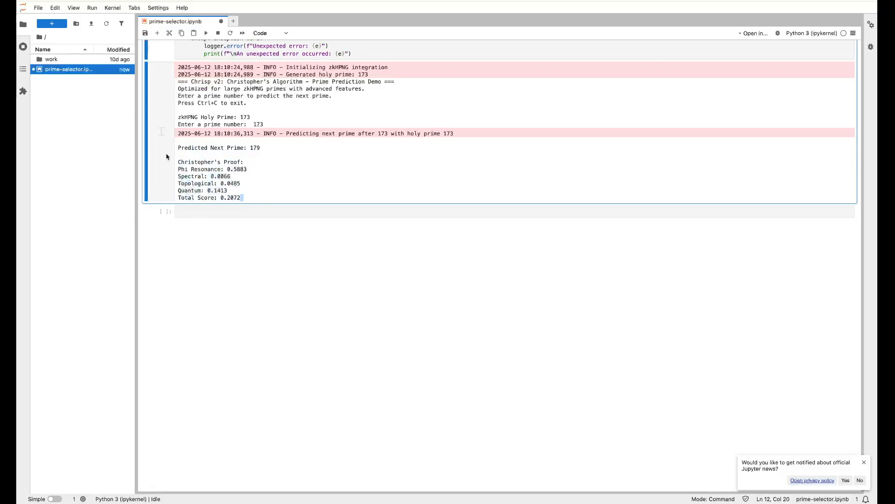
scroll(274, 155, "up", 5)
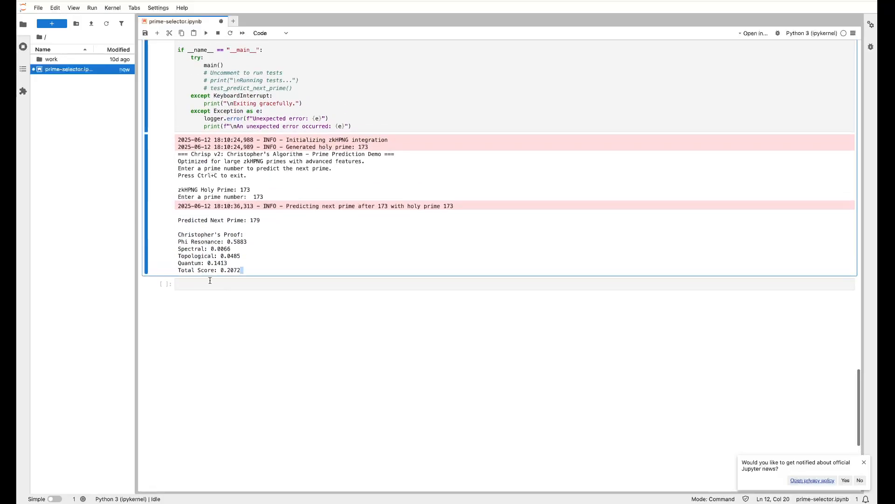
scroll(269, 225, "up", 4)
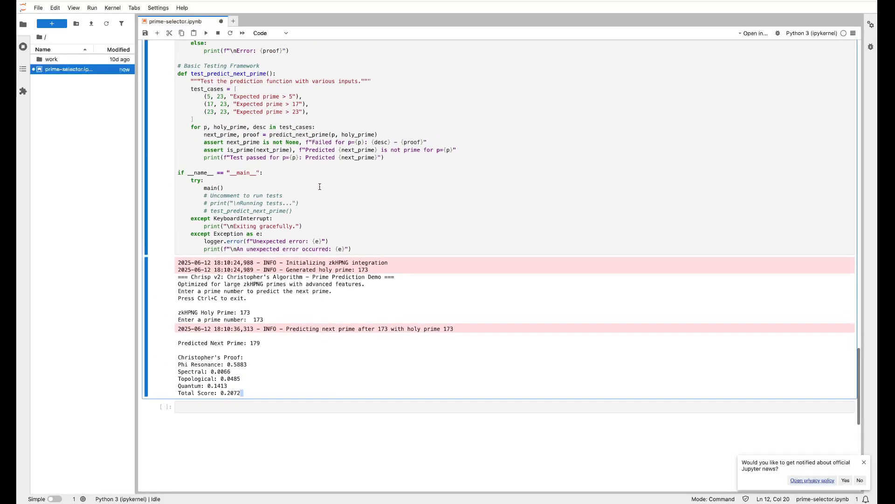
scroll(320, 186, "down", 6)
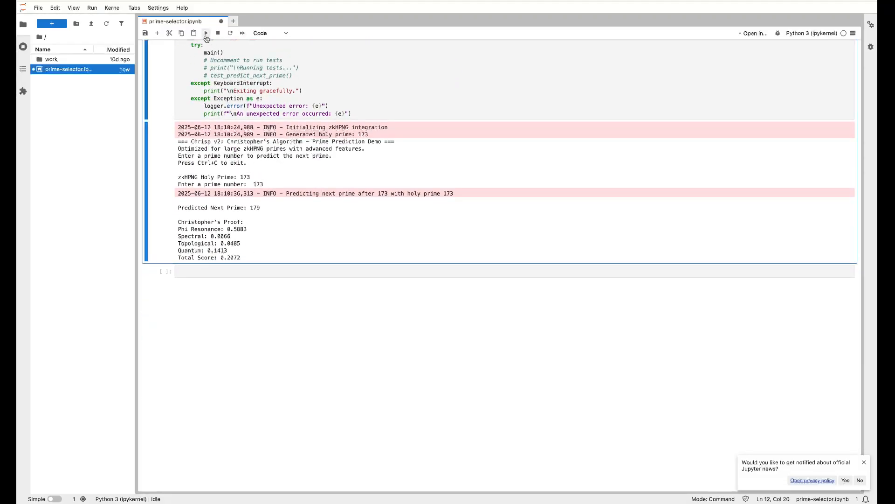
Step: Rerun the script with input 7, yielding Predicted Next Prime: 41 and proof scores totalling 0.2727
left_click(206, 33)
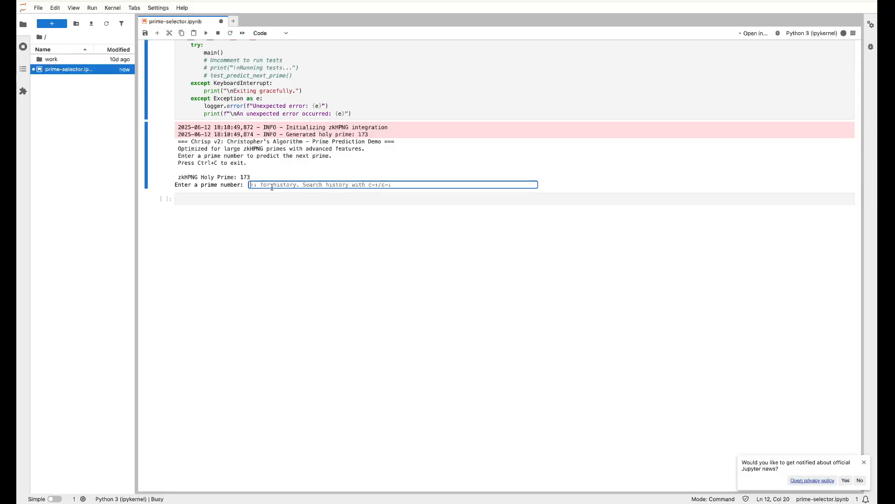
type("7")
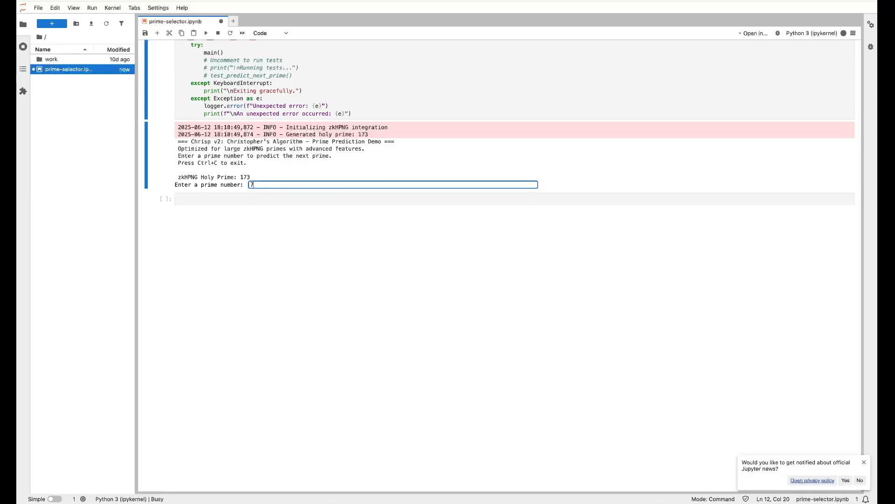
key("Return")
scroll(291, 289, "up", 7)
scroll(292, 289, "down", 11)
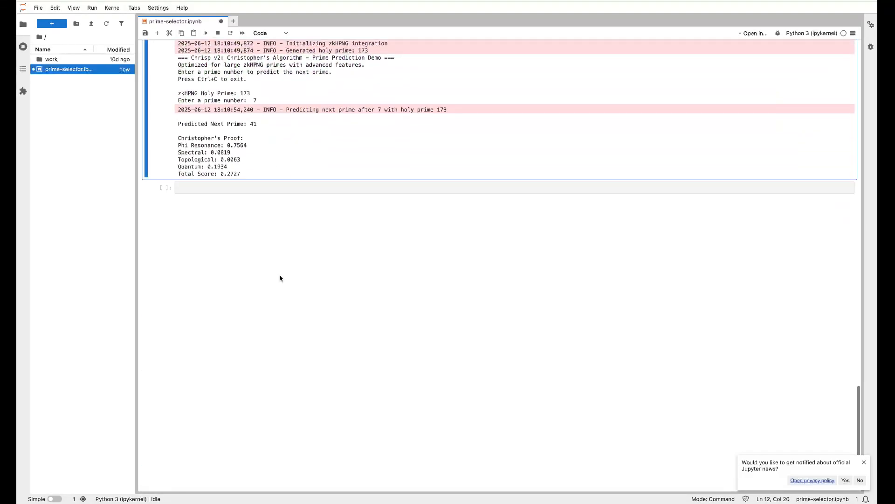
mouse_move(283, 125)
left_mouse_down()
mouse_move(174, 126)
mouse_move(288, 125)
left_mouse_up()
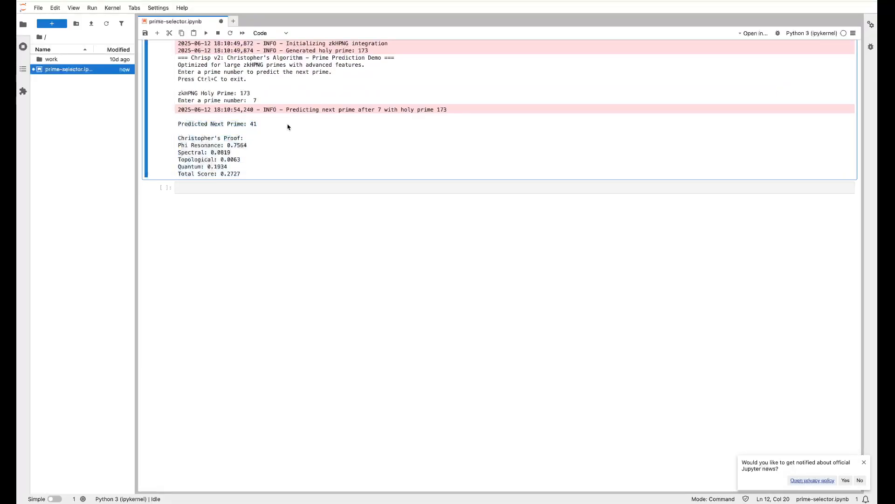
Step: Scroll through the prime-prediction script's code to review it
scroll(269, 124, "up", 2)
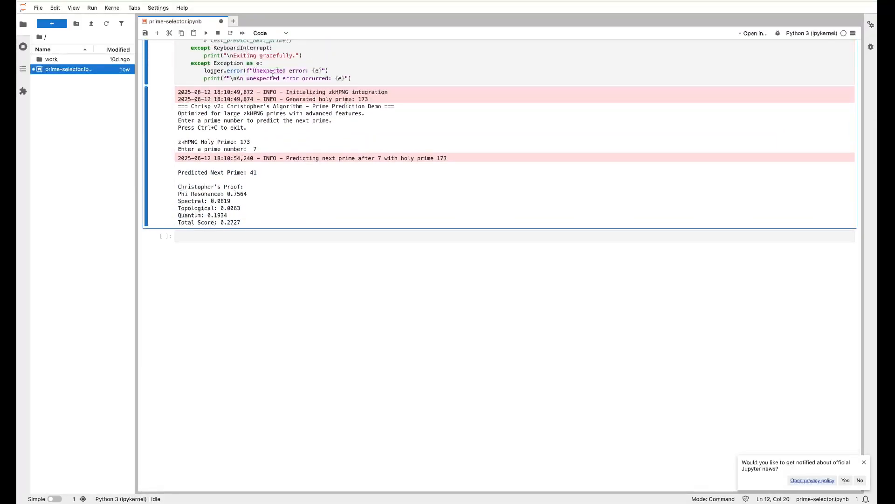
scroll(294, 143, "up", 10)
scroll(295, 143, "up", 5)
scroll(294, 143, "down", 15)
scroll(295, 143, "up", 6)
scroll(295, 143, "down", 15)
scroll(295, 143, "up", 14)
scroll(295, 144, "down", 2)
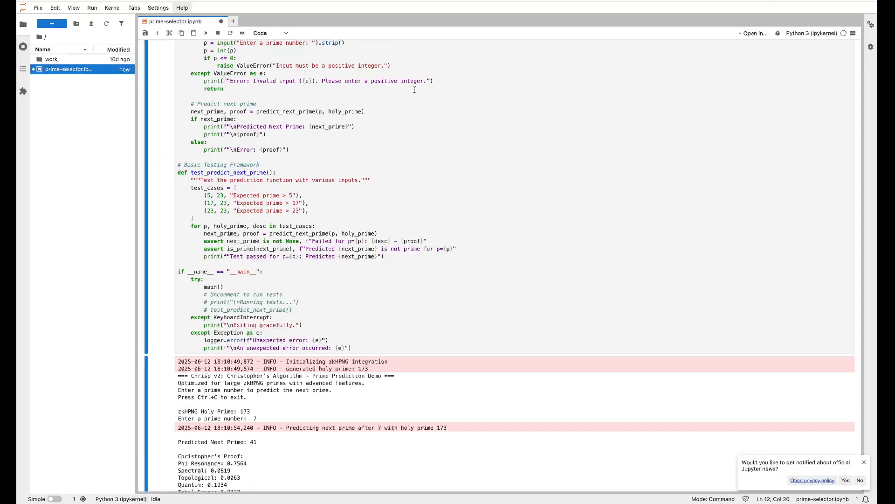
Step: Inspect the input-handling and prediction code, then close the notebook tab to trigger the Leave site? warning
left_click(347, 142)
left_click(295, 97)
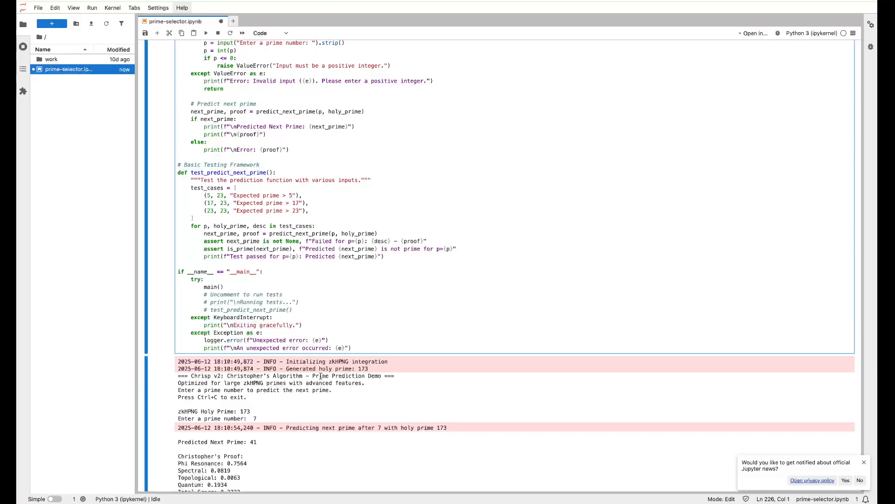
left_click(326, 82)
scroll(280, 97, "up", 20)
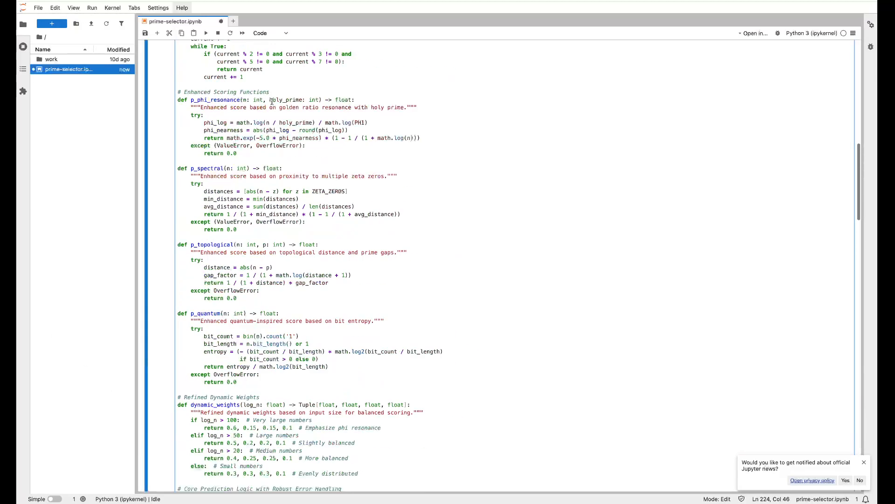
left_click(96, 90)
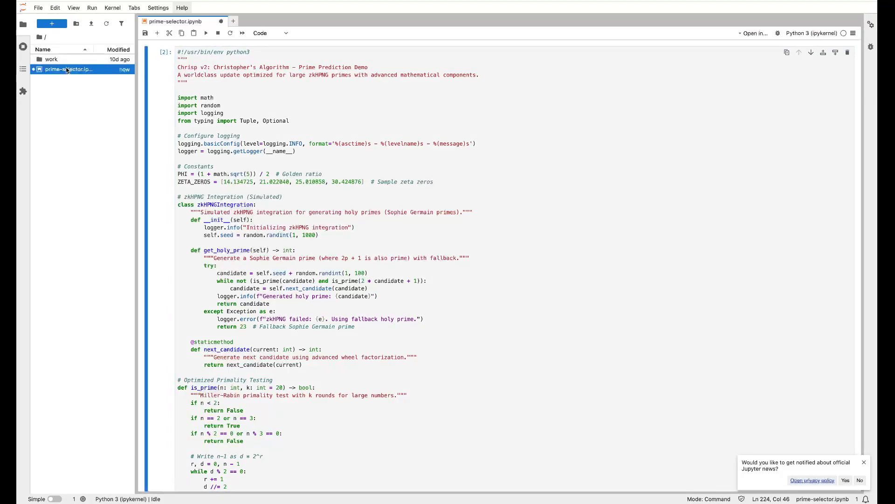
scroll(257, 135, "down", 20)
scroll(257, 134, "up", 20)
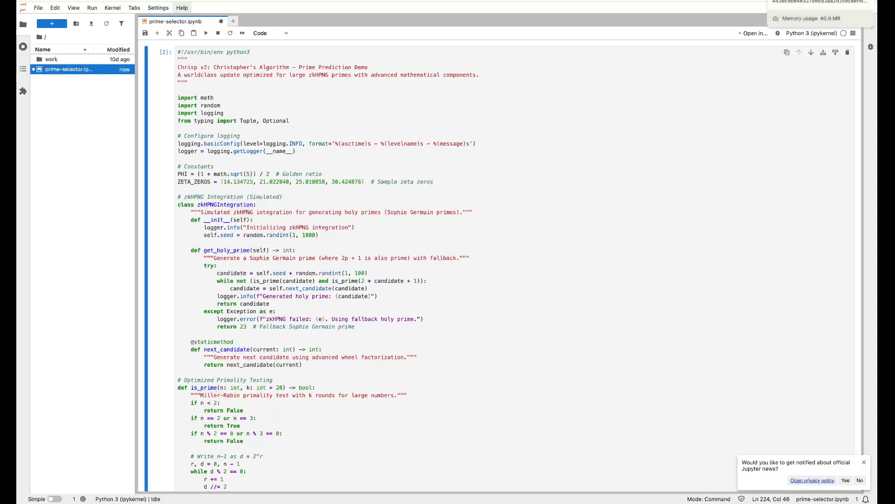
left_click(863, 0)
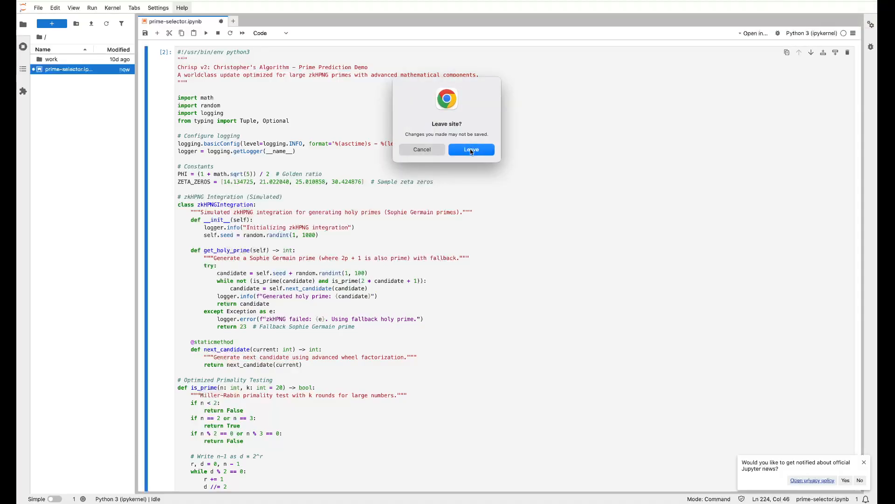
Step: Leave the notebook, then view and close the CVM's Docker Compose file from its Containers tab
left_click(471, 150)
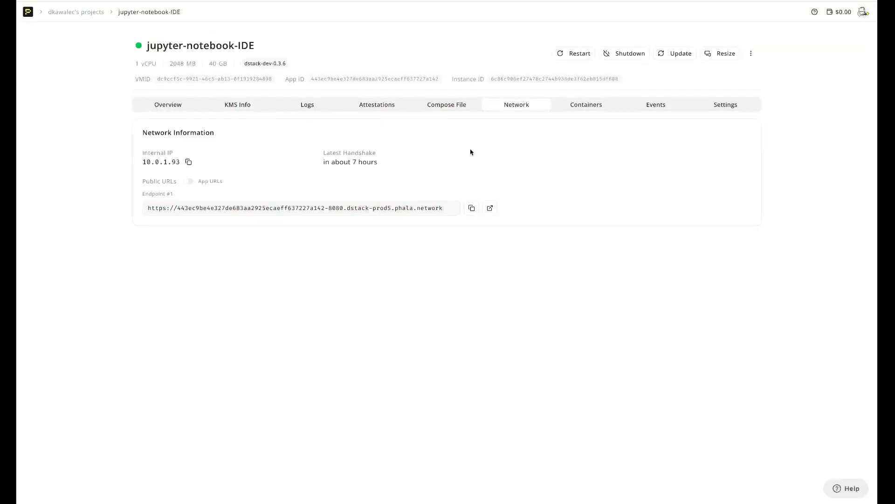
left_click(595, 106)
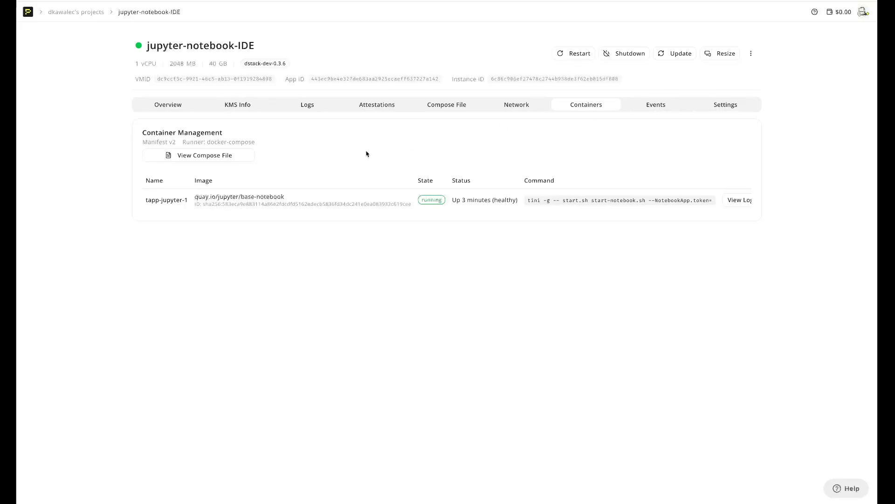
left_click(188, 158)
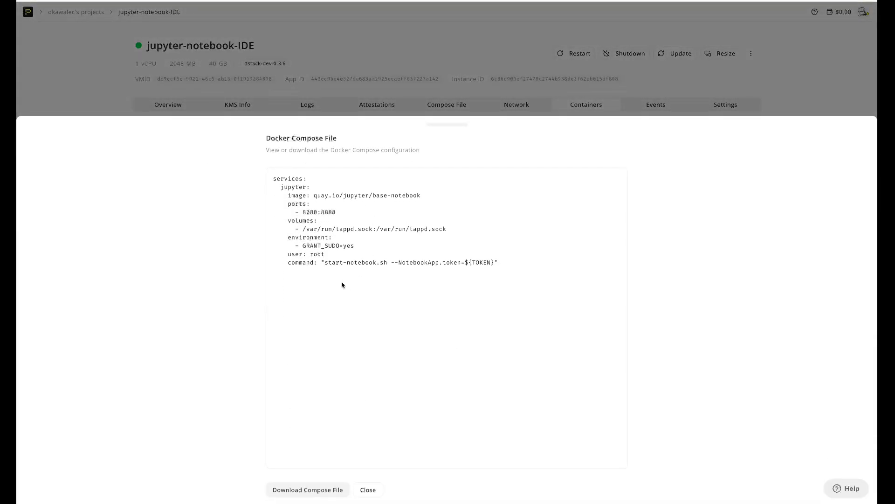
left_click(321, 71)
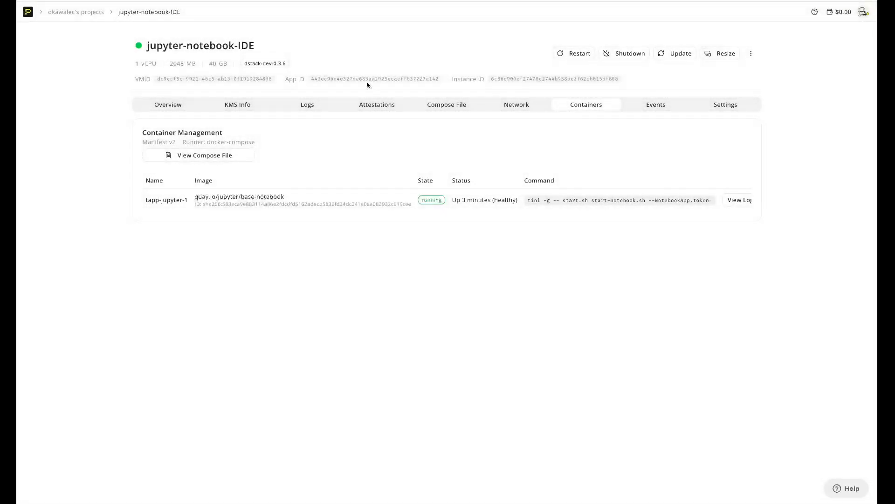
Step: Browse the CVM's Events and Settings panels, then return to its Overview of system info, memory and storage
left_click(675, 108)
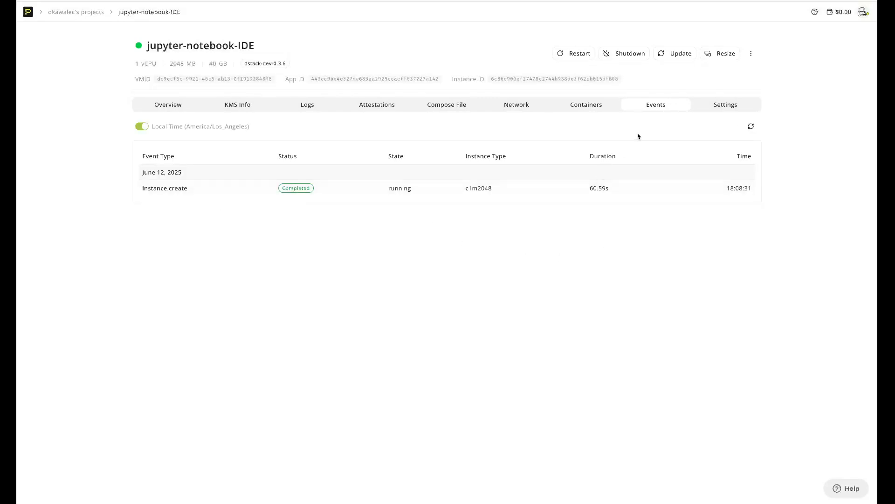
left_click(727, 105)
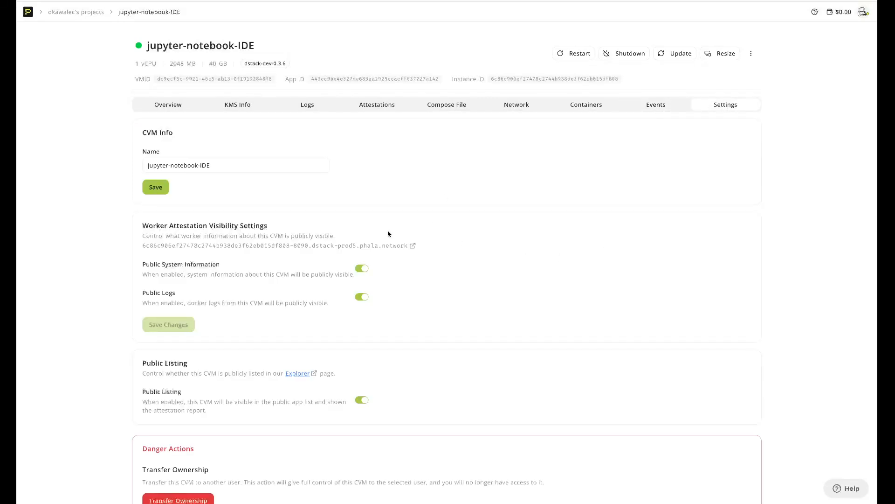
scroll(442, 196, "down", 1)
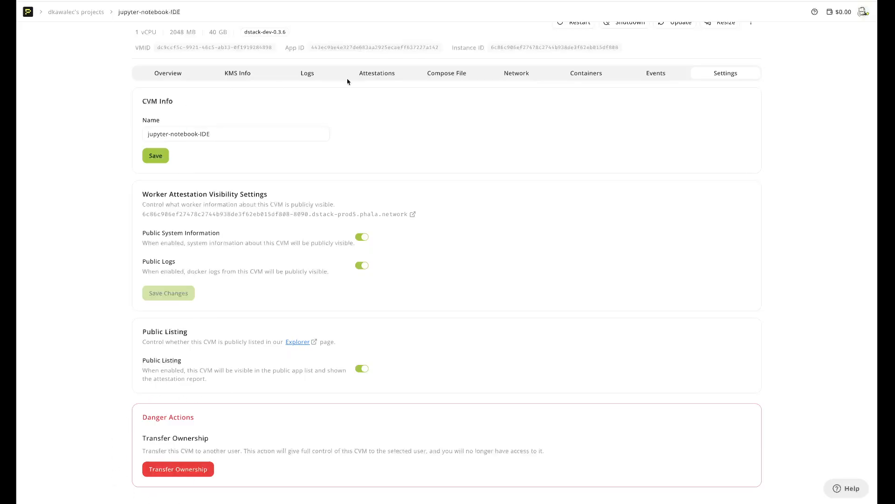
left_click(653, 73)
left_click(726, 105)
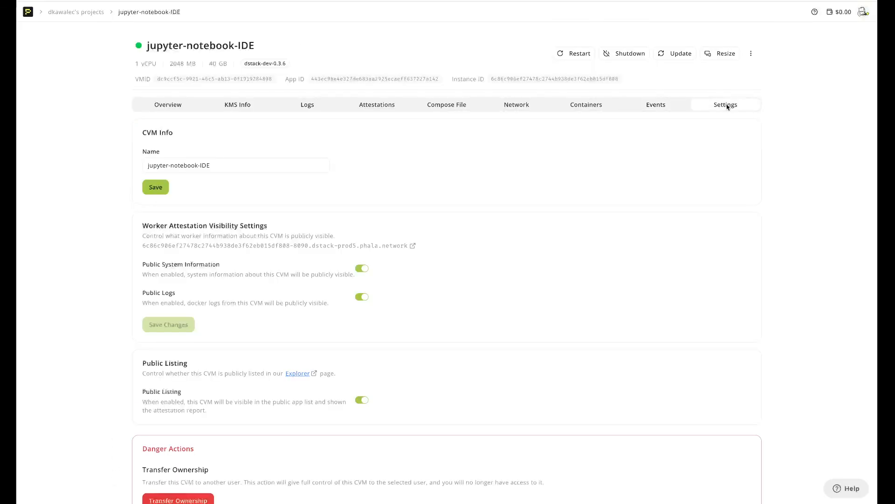
scroll(171, 192, "down", 2)
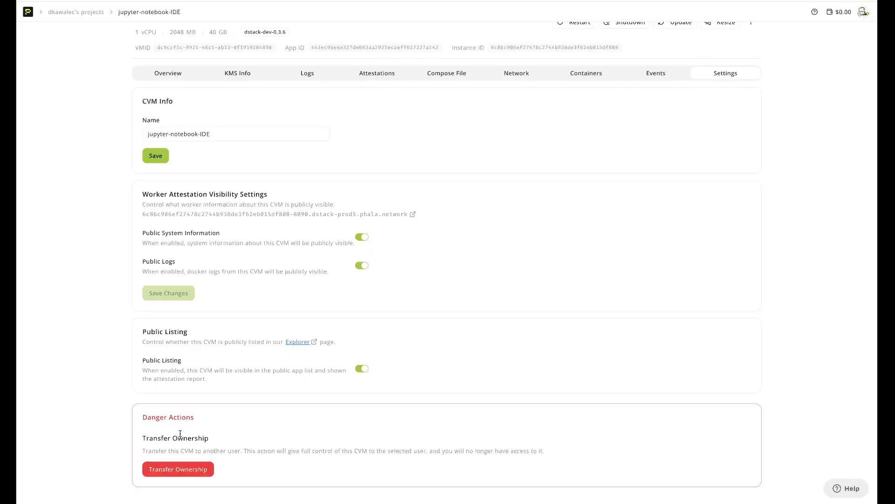
scroll(205, 419, "up", 1)
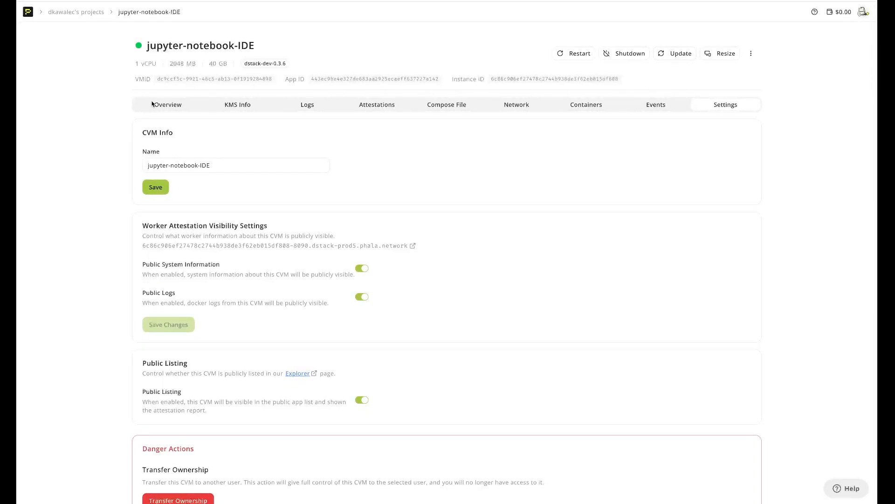
left_click(168, 106)
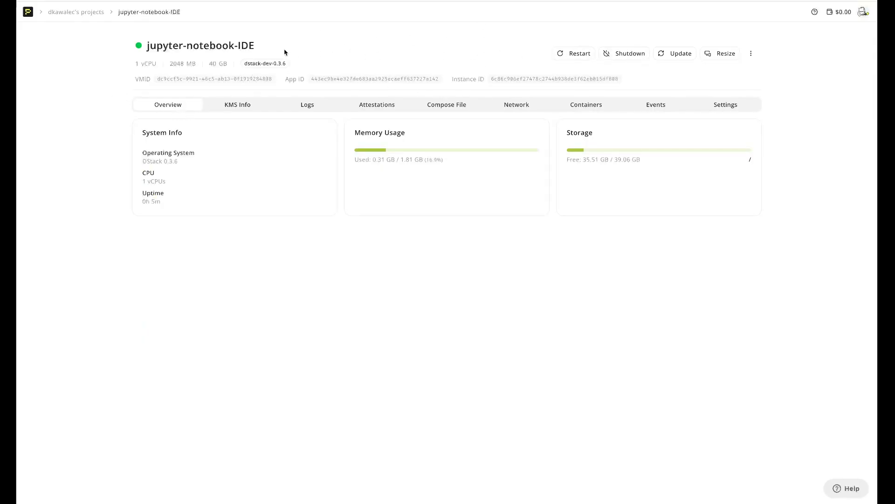
Step: Return to the CVM list and visit the Billing and Contact Sales pages
mouse_move(26, 23)
left_click(51, 39)
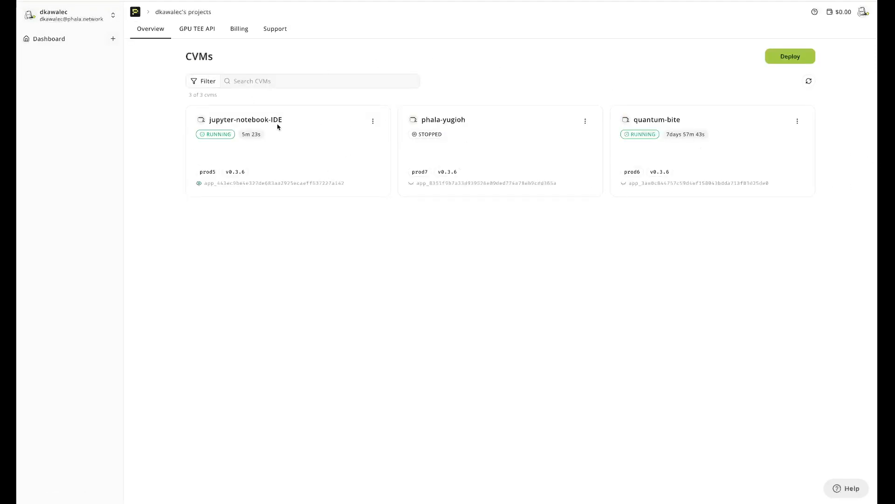
left_click(243, 31)
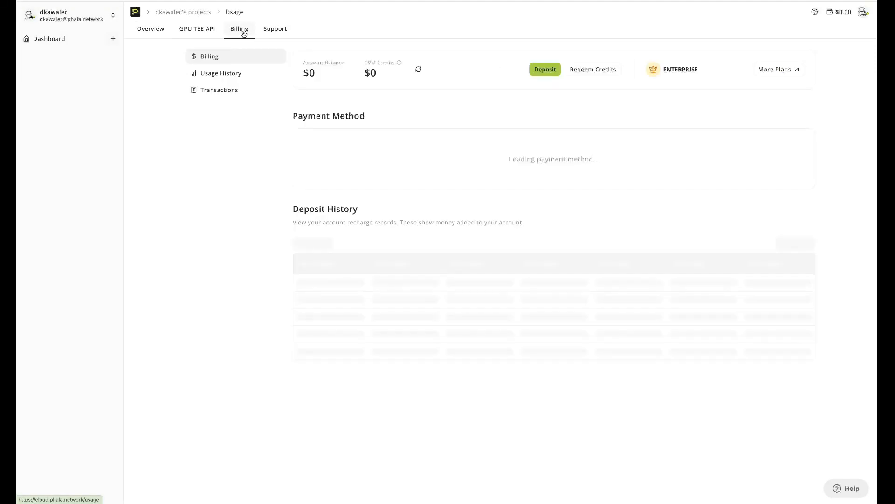
left_click(273, 32)
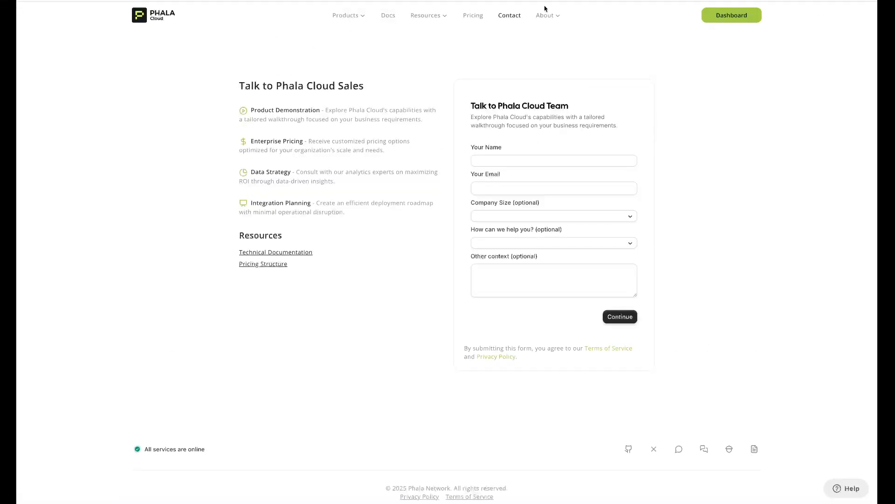
Step: Scroll through the Pricing page comparing the free and professional TEE tiers
left_click(471, 16)
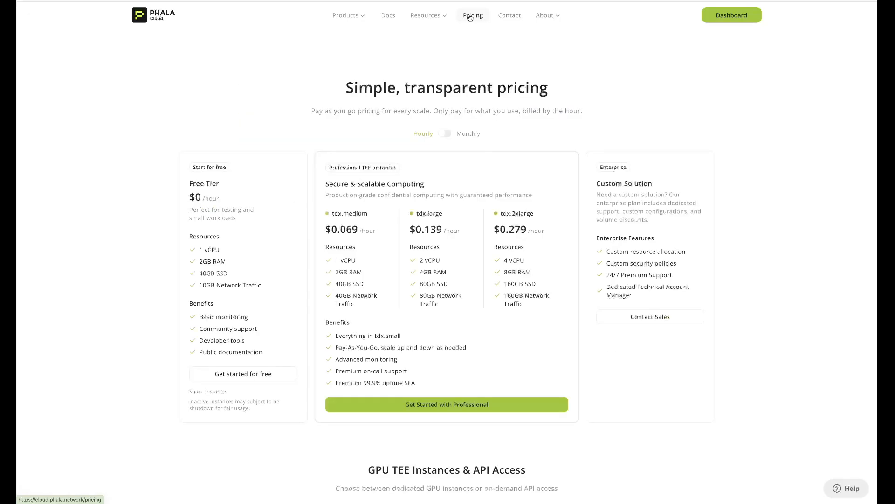
scroll(634, 108, "down", 3)
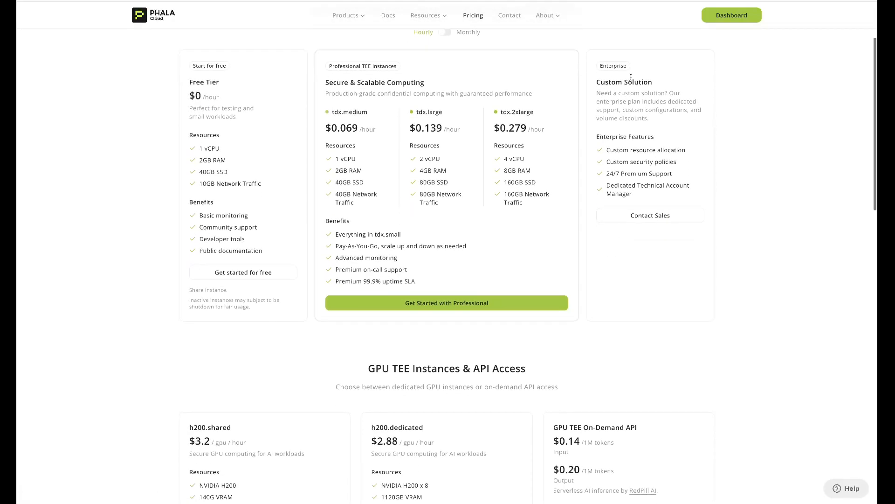
scroll(643, 118, "up", 1)
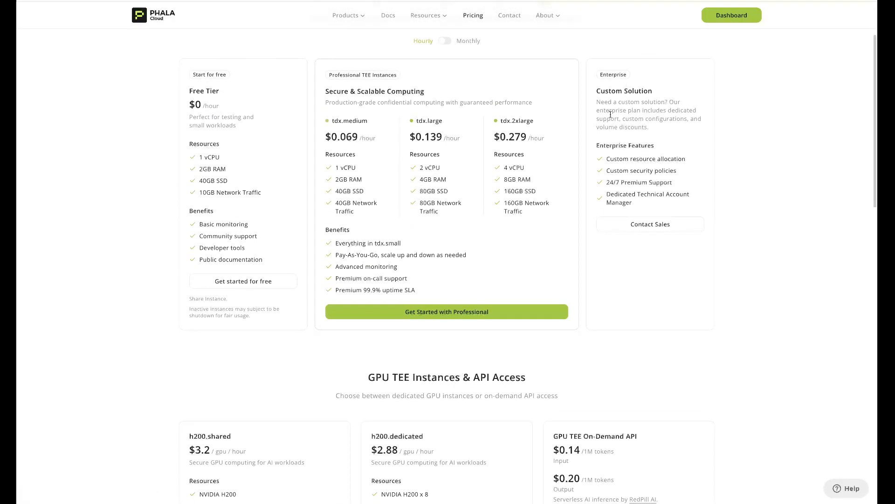
scroll(574, 160, "down", 8)
scroll(574, 160, "up", 7)
scroll(574, 160, "up", 1)
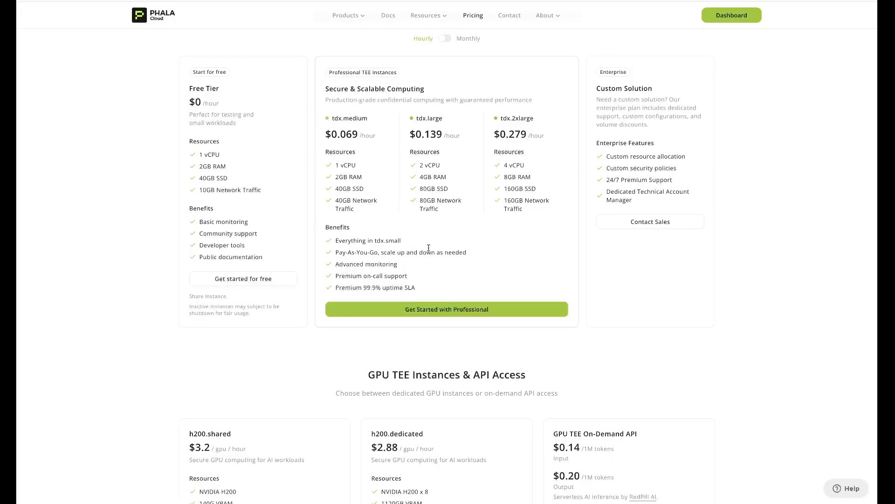
scroll(429, 248, "down", 1)
scroll(362, 75, "up", 3)
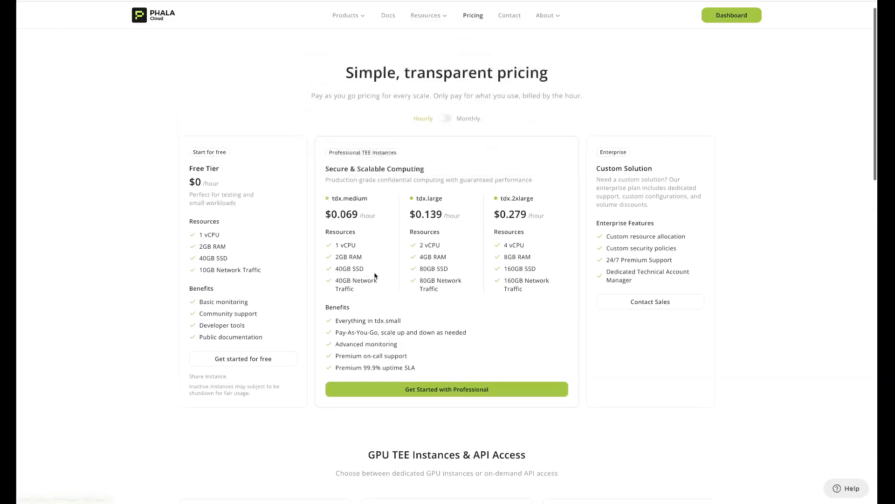
scroll(374, 272, "down", 2)
scroll(389, 42, "down", 1)
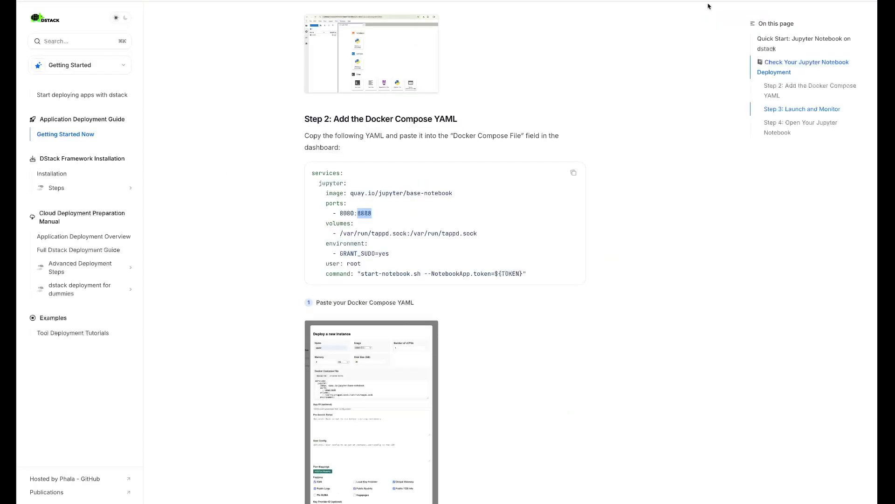
Step: Switch the dstack docs to the Overview section, read What is DStack?, then open Getting Started
scroll(276, 345, "down", 20)
scroll(277, 344, "up", 13)
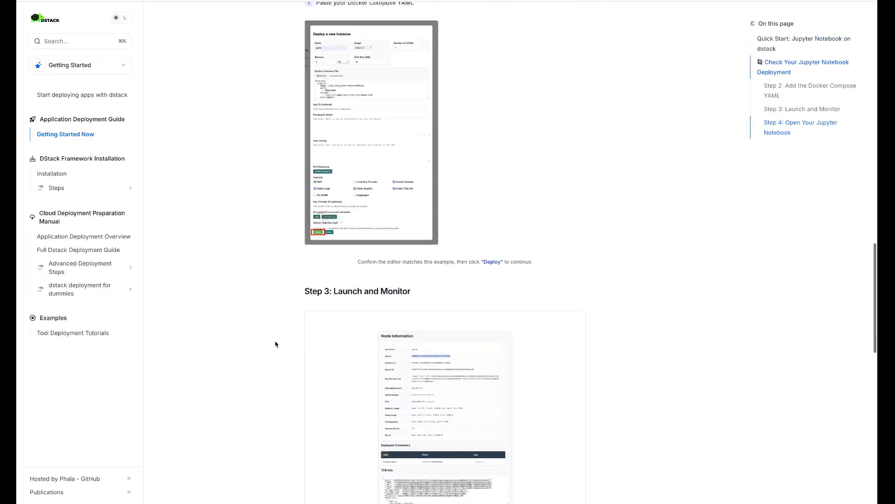
scroll(275, 344, "up", 10)
left_click(86, 66)
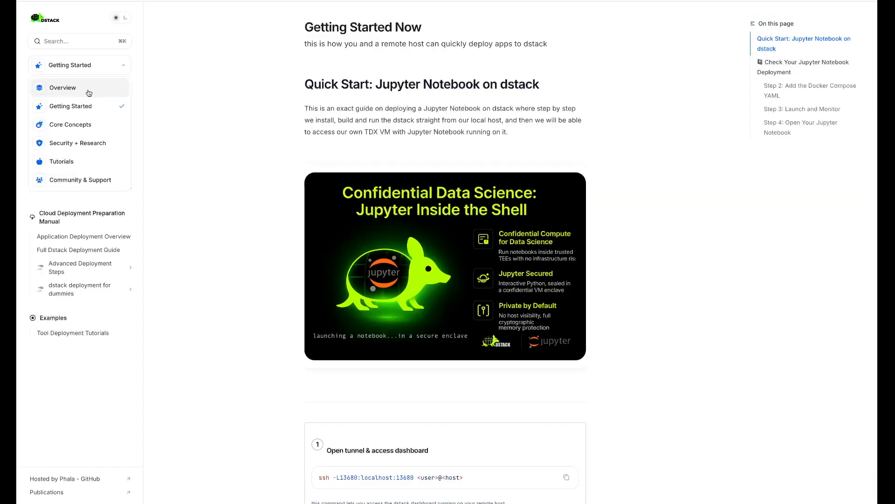
left_click(88, 90)
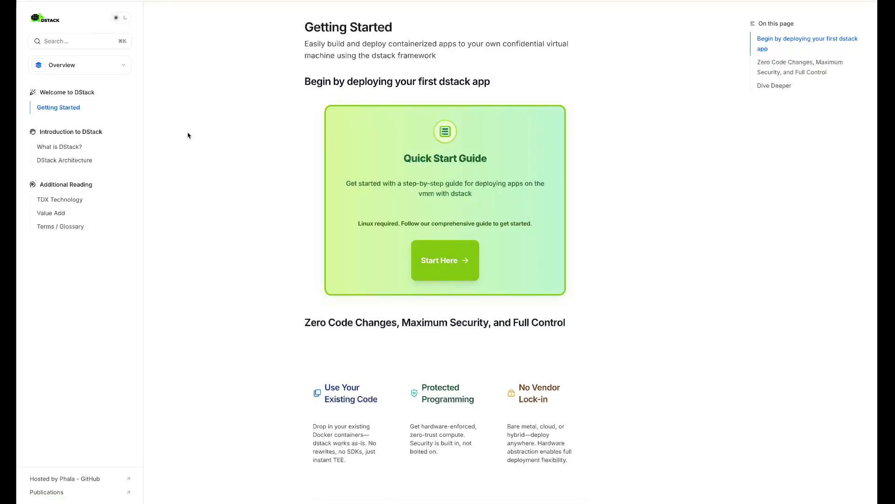
left_click(66, 147)
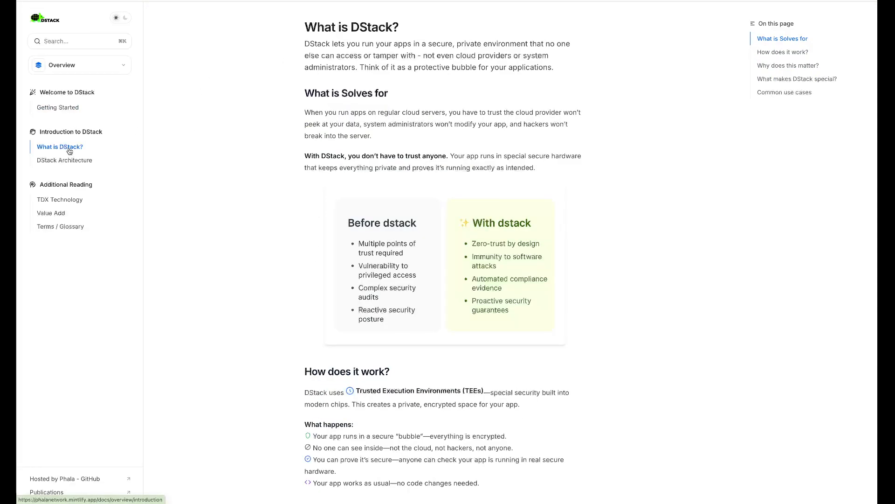
left_click(64, 108)
scroll(376, 261, "down", 10)
scroll(388, 262, "up", 10)
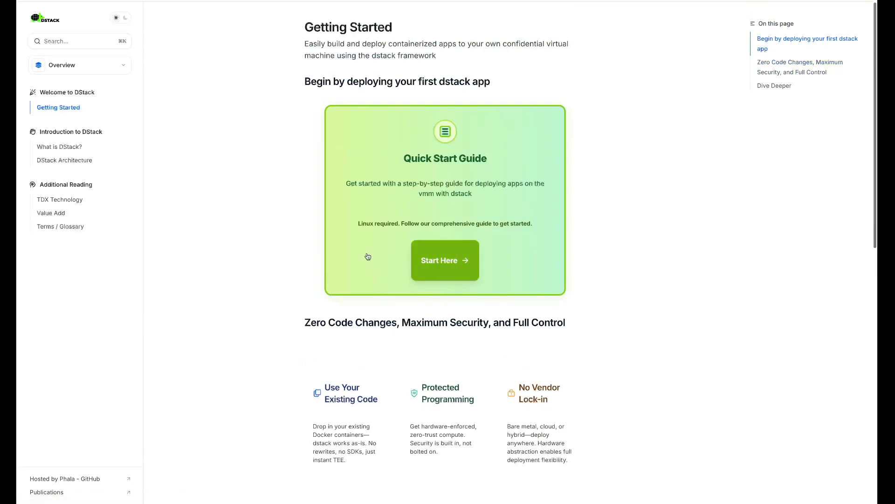